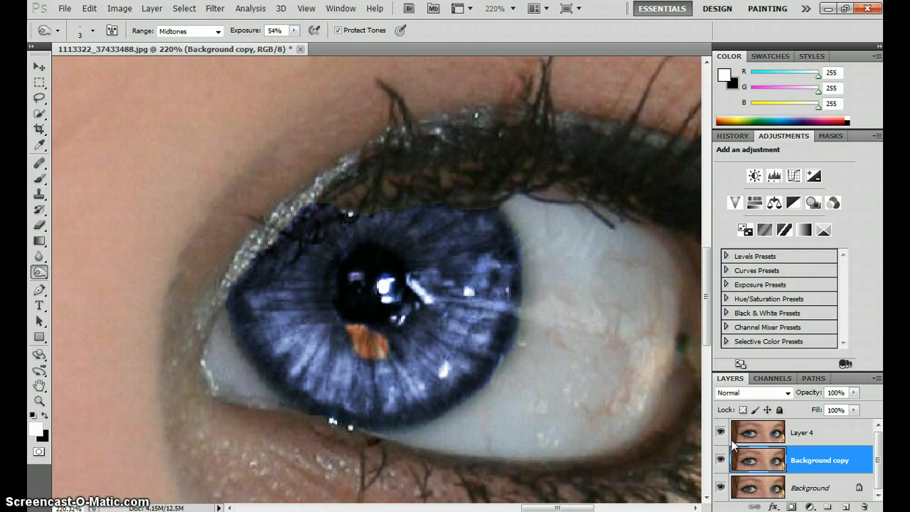
Hide Layer 4 and select the first eye's iris on the Background copy layer with the Quick Selection tool
click(721, 431)
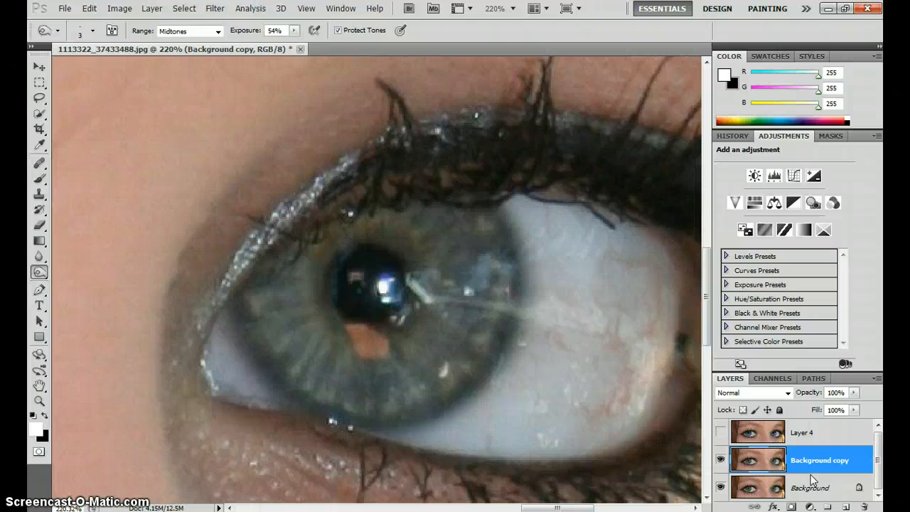
click(39, 115)
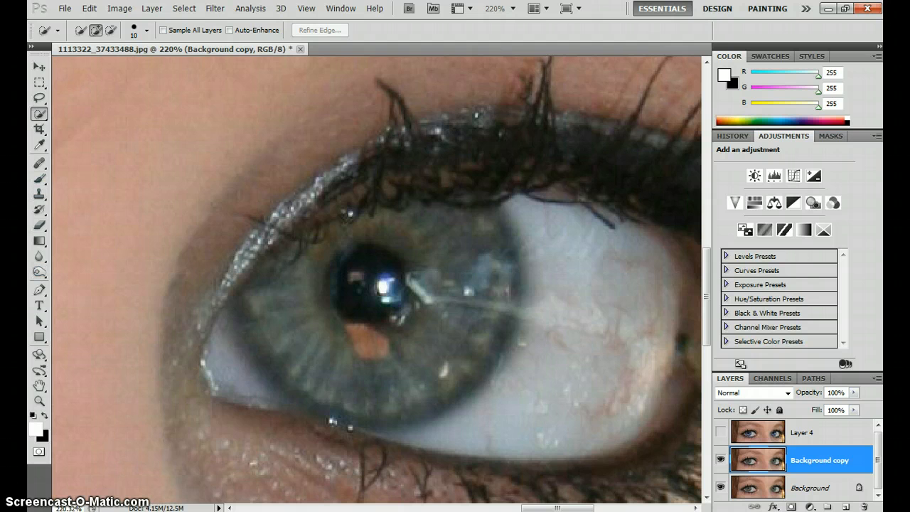
click(39, 82)
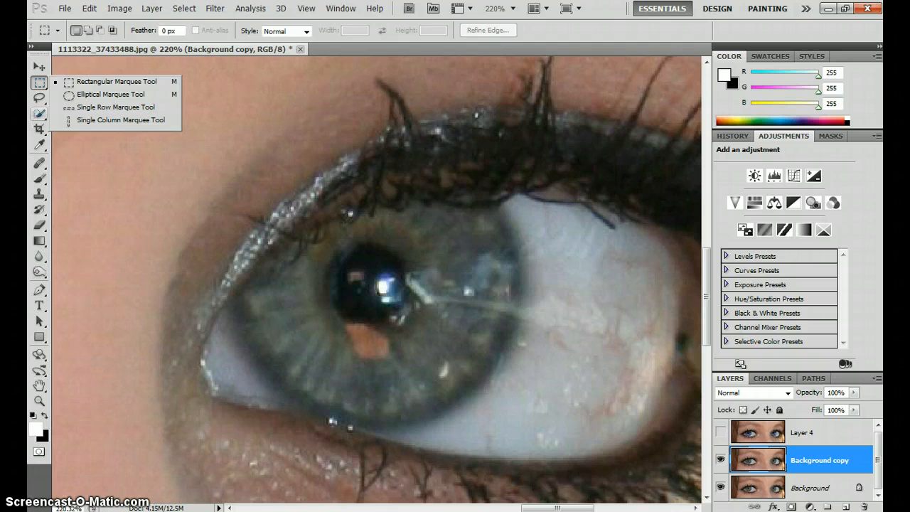
click(39, 114)
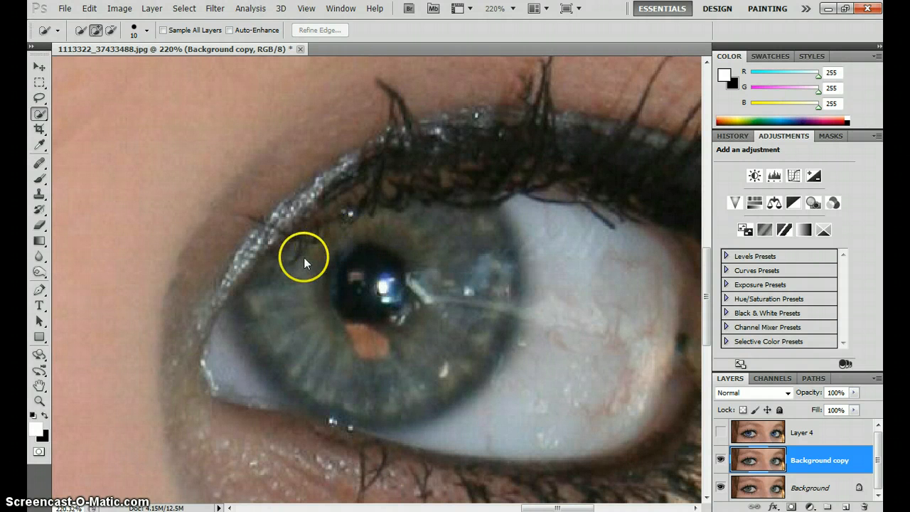
mouse_move(286, 291)
mouse_down()
mouse_move(427, 291)
mouse_move(463, 248)
mouse_move(414, 245)
mouse_up()
drag(329, 354, 406, 381)
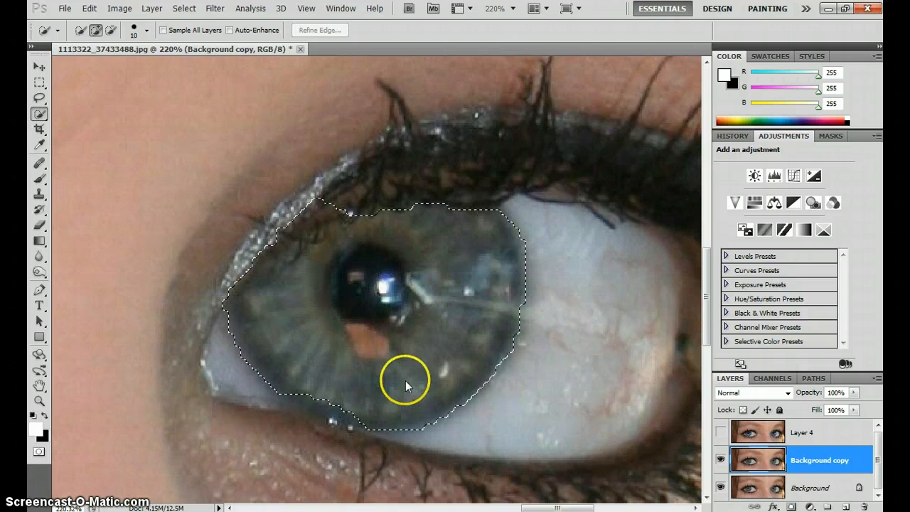
Refine the iris selection along its lower edge and remove the eyelid area beyond its upper edge
mouse_move(333, 394)
mouse_down()
mouse_move(324, 393)
mouse_move(345, 402)
mouse_move(280, 463)
mouse_move(250, 435)
mouse_move(285, 420)
mouse_move(365, 456)
mouse_move(359, 452)
mouse_up()
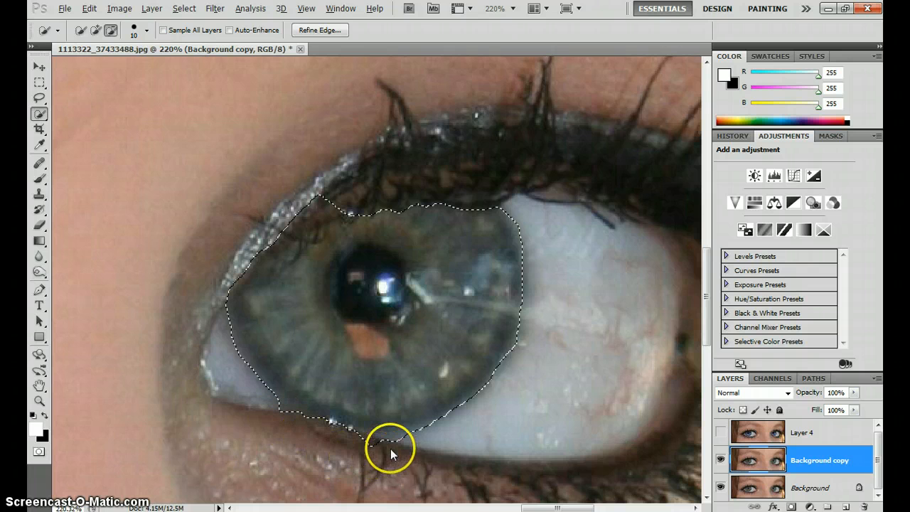
drag(390, 449, 403, 444)
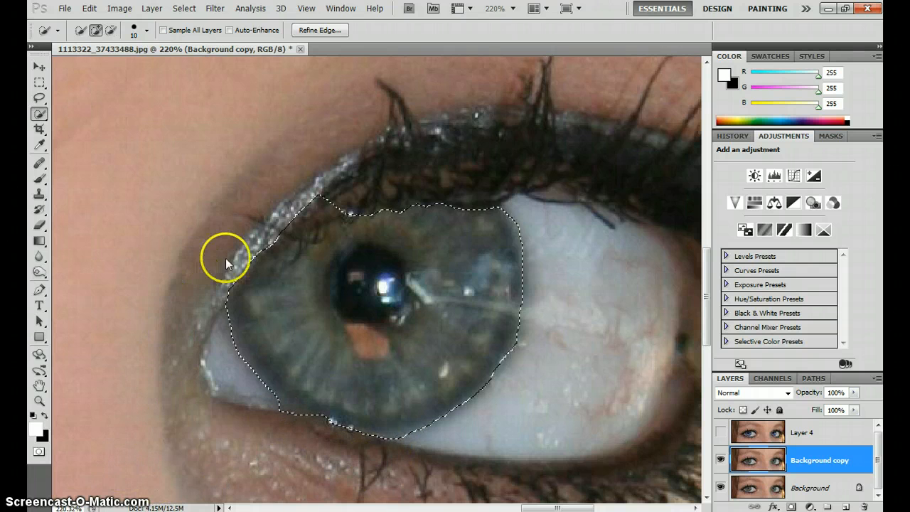
drag(334, 196, 281, 225)
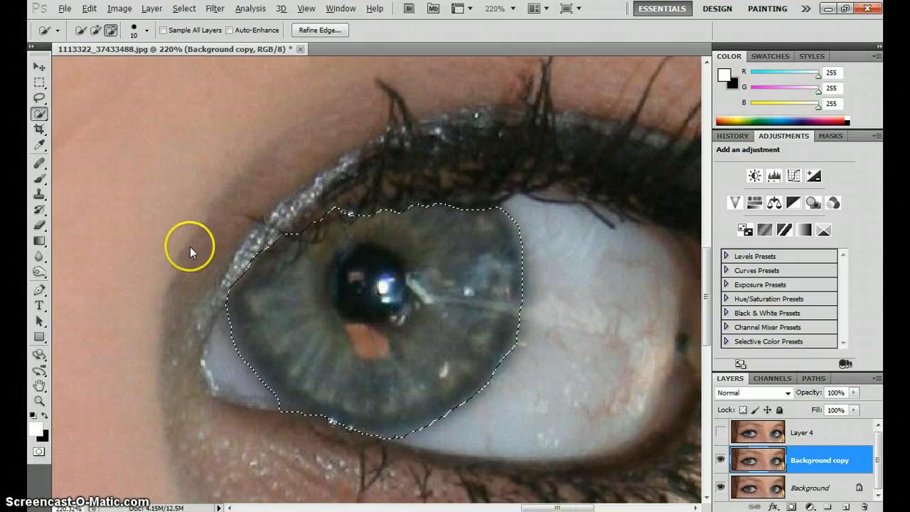
Add the other eye's iris to the selection and copy both irises to a new layer
drag(177, 251, 808, 228)
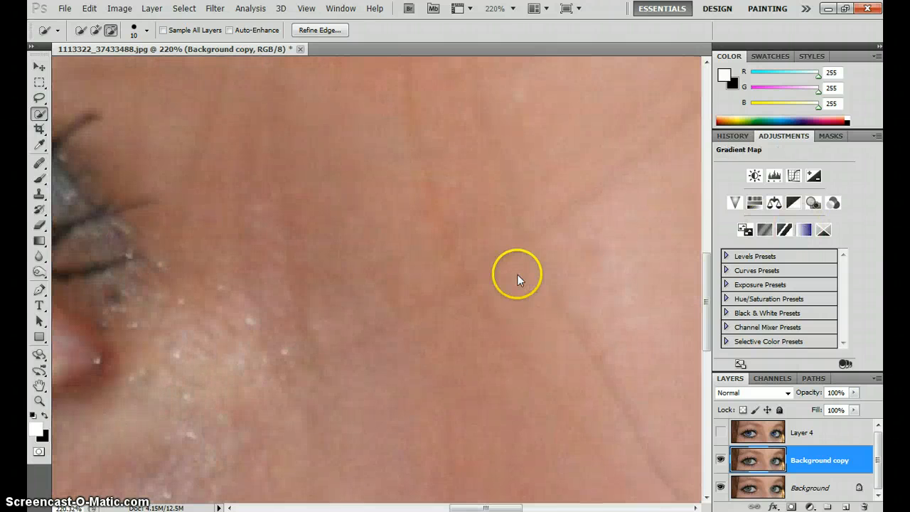
drag(282, 265, 805, 278)
drag(571, 264, 641, 265)
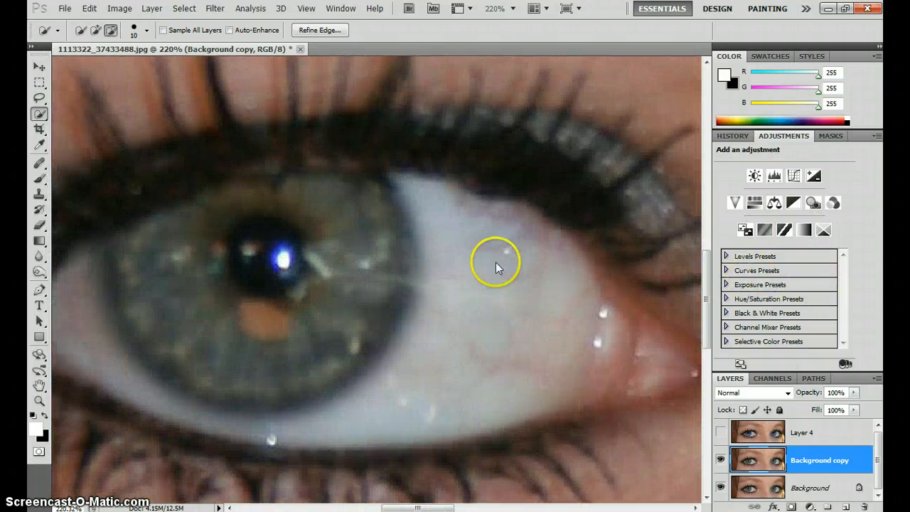
drag(442, 261, 508, 263)
mouse_move(227, 259)
mouse_down()
mouse_move(347, 253)
mouse_move(356, 263)
mouse_move(348, 298)
mouse_move(320, 337)
mouse_move(323, 349)
mouse_move(362, 347)
mouse_move(423, 238)
mouse_up()
mouse_move(240, 253)
mouse_down()
mouse_move(189, 260)
mouse_move(195, 254)
mouse_move(196, 281)
mouse_up()
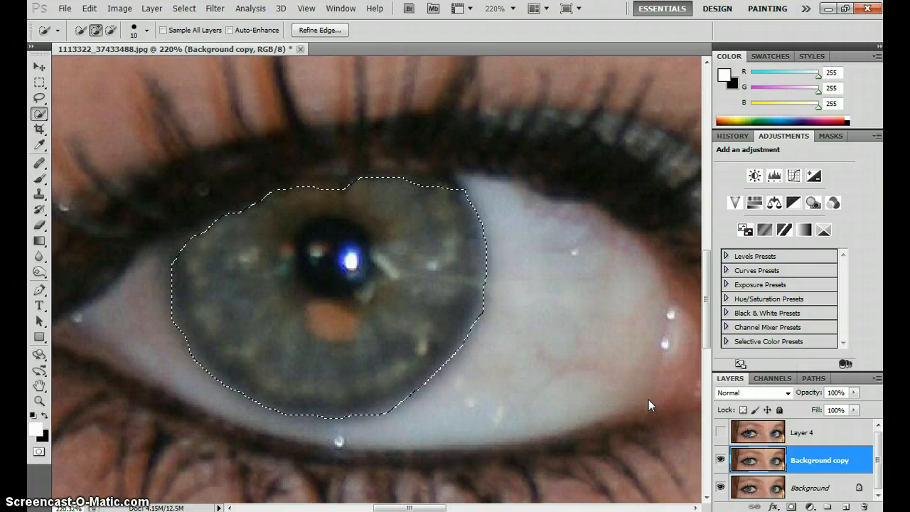
key(ctrl+j)
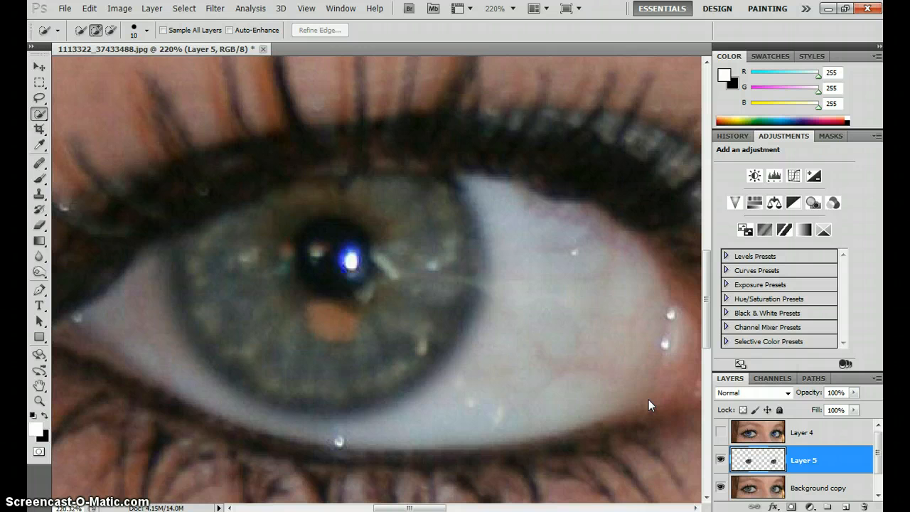
Open the Smart Sharpen filter for the copied irises and bring one iris fully into its preview
click(608, 342)
drag(410, 508, 492, 508)
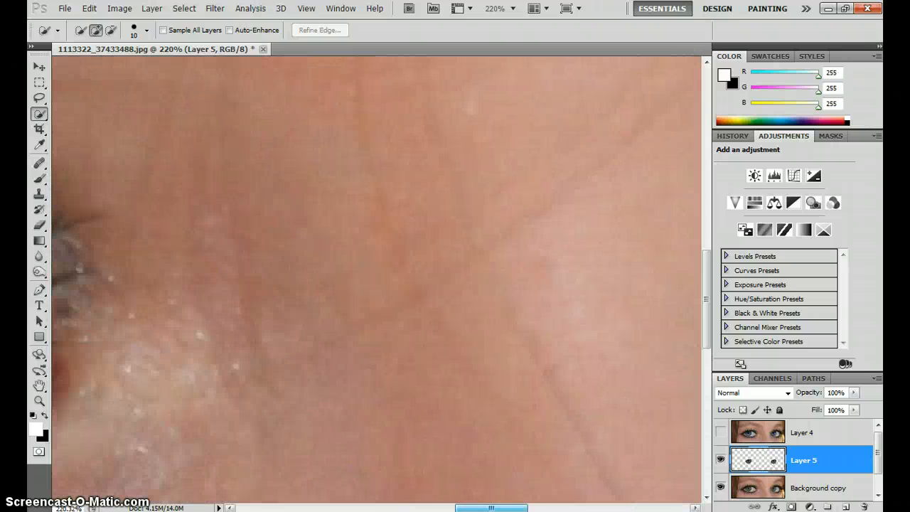
scroll(489, 504, down, 3)
scroll(387, 369, down, 5)
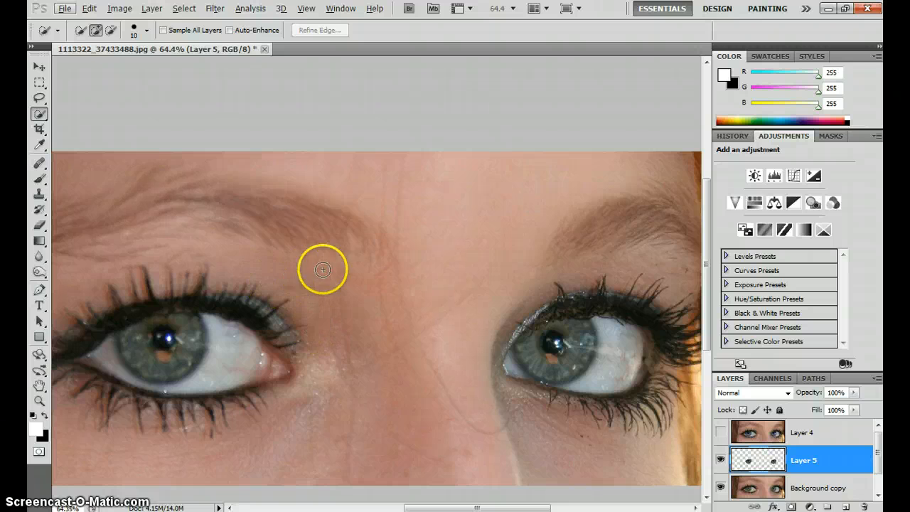
drag(259, 208, 292, 150)
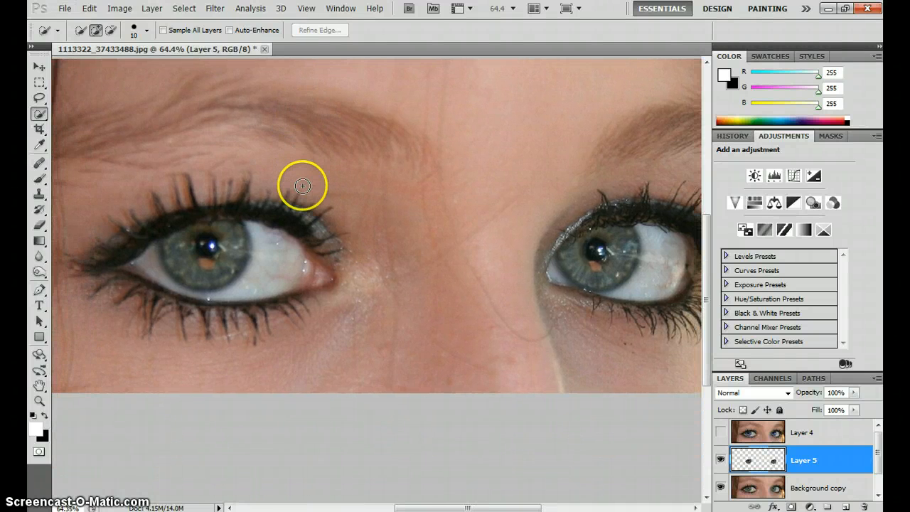
scroll(302, 194, up, 2)
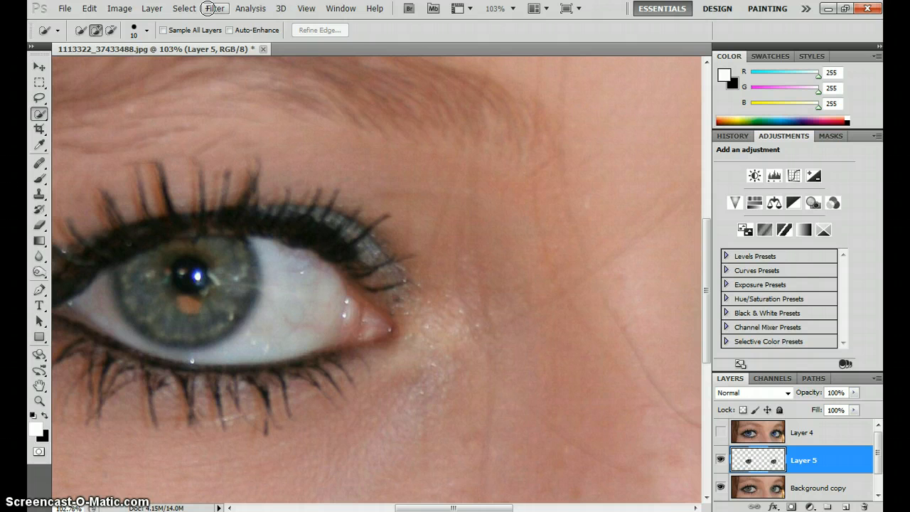
click(214, 9)
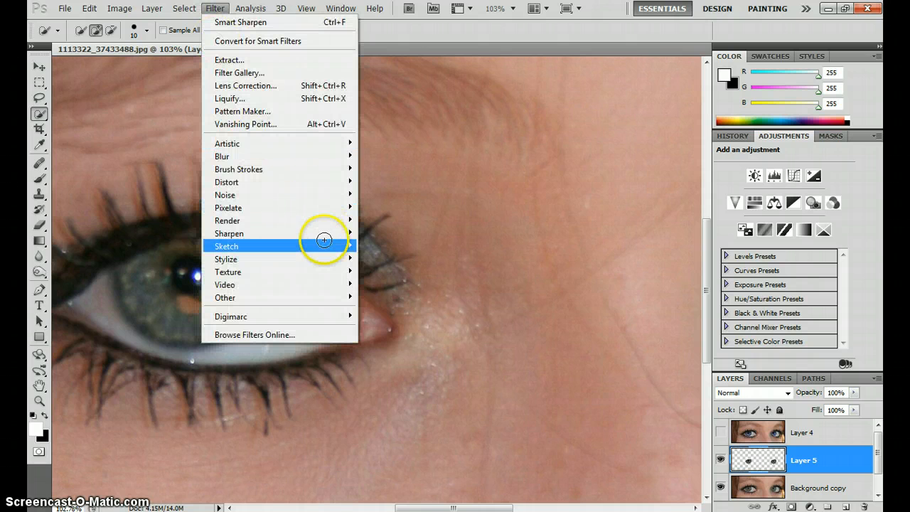
mouse_move(315, 232)
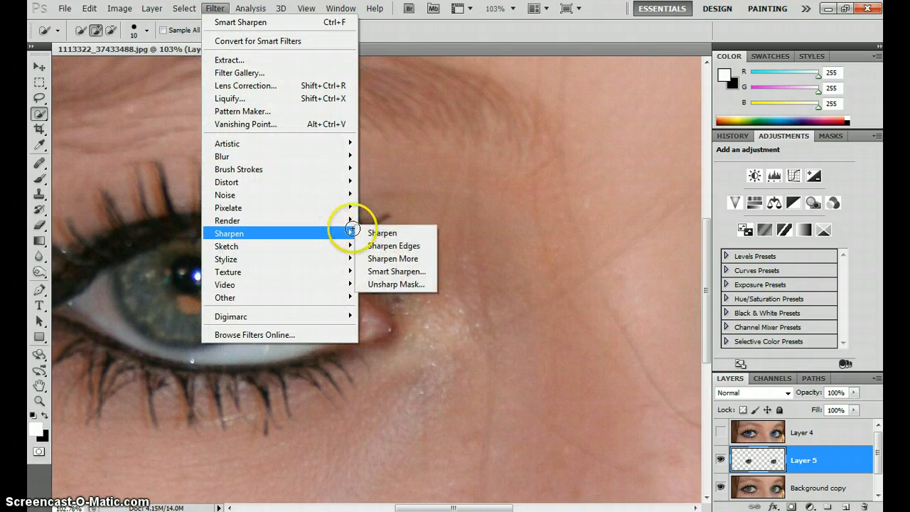
click(404, 271)
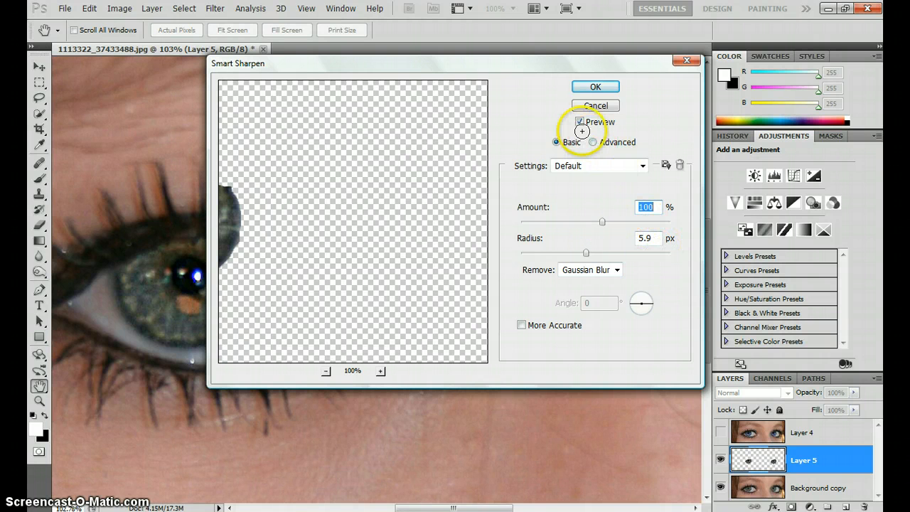
drag(275, 202, 416, 215)
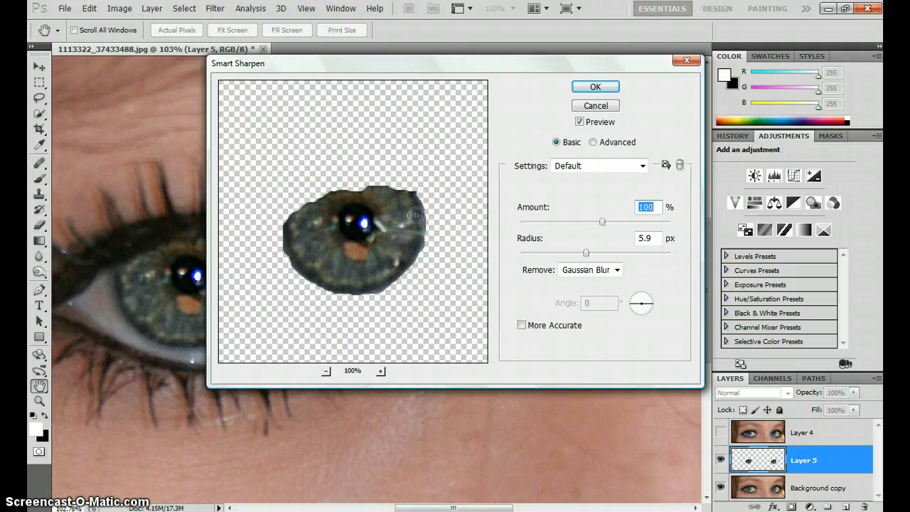
drag(349, 61, 474, 69)
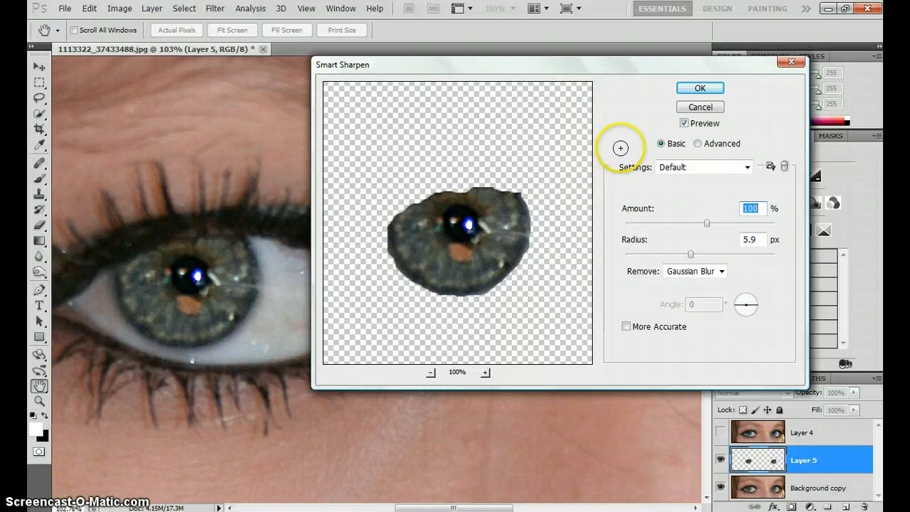
Compare the iris with the preview on and off and apply Smart Sharpen with amount 100% and radius 5.9 px
click(686, 124)
click(685, 123)
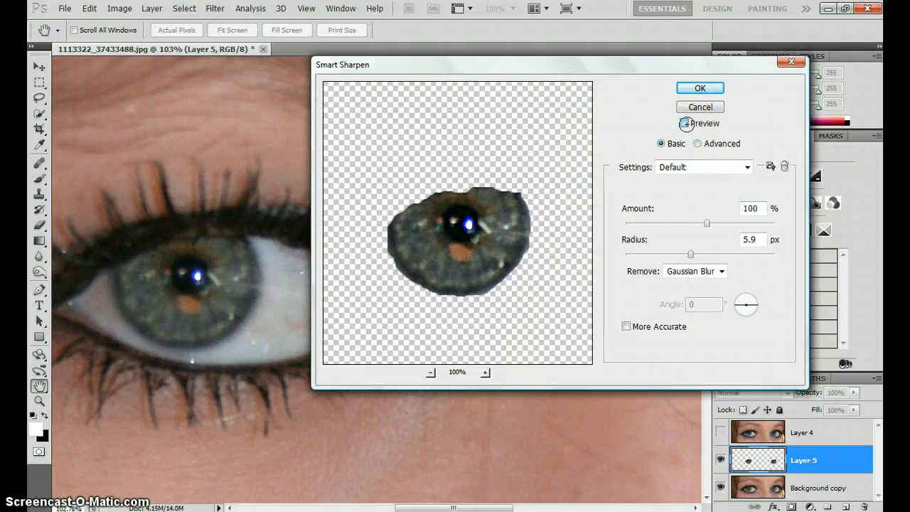
click(686, 124)
click(685, 123)
click(704, 87)
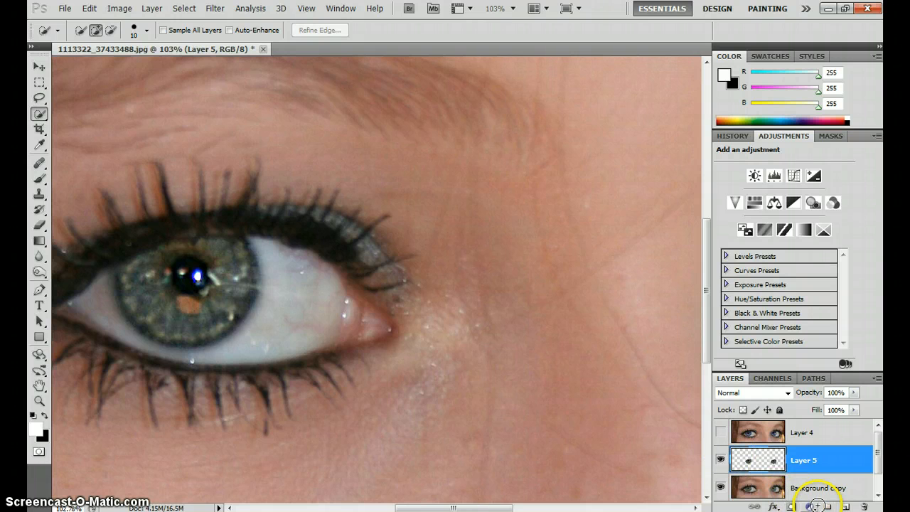
Add a Curves adjustment layer above the iris layer and shape an S-curve through input 195, output 227 and input 57, output 40
click(813, 506)
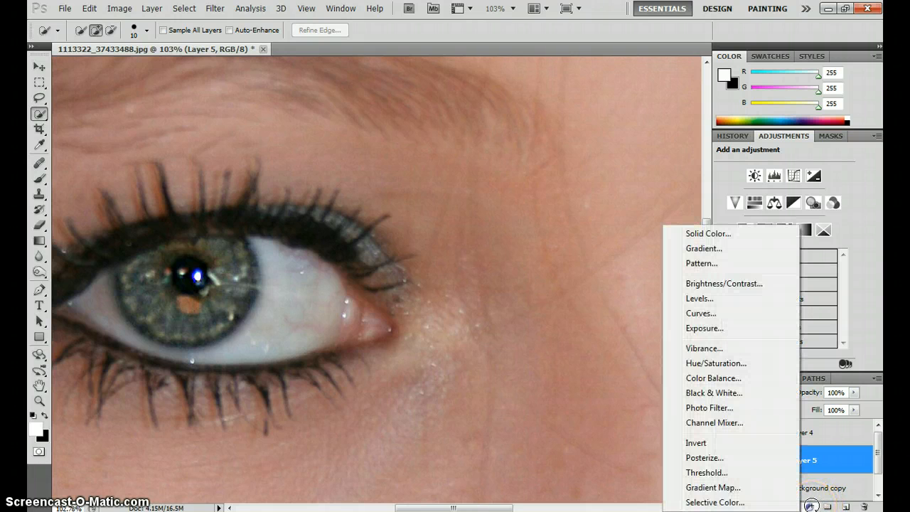
click(714, 314)
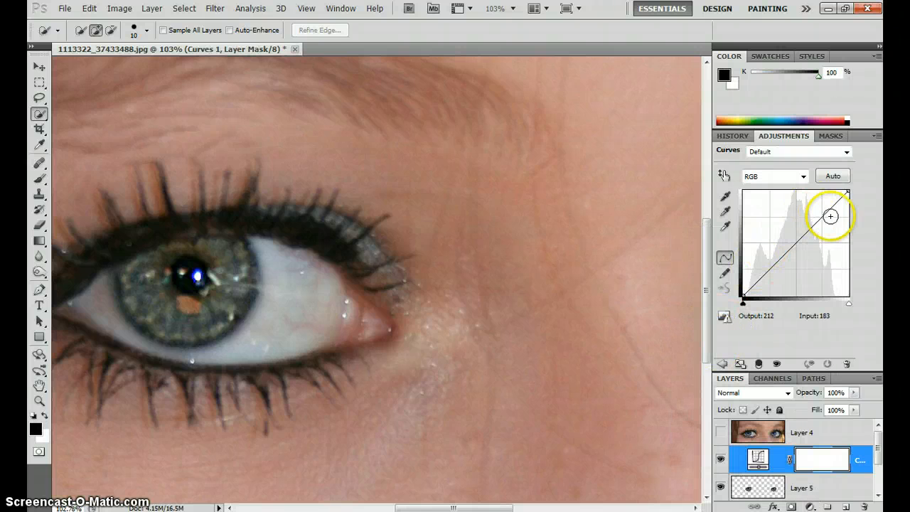
drag(825, 214, 824, 203)
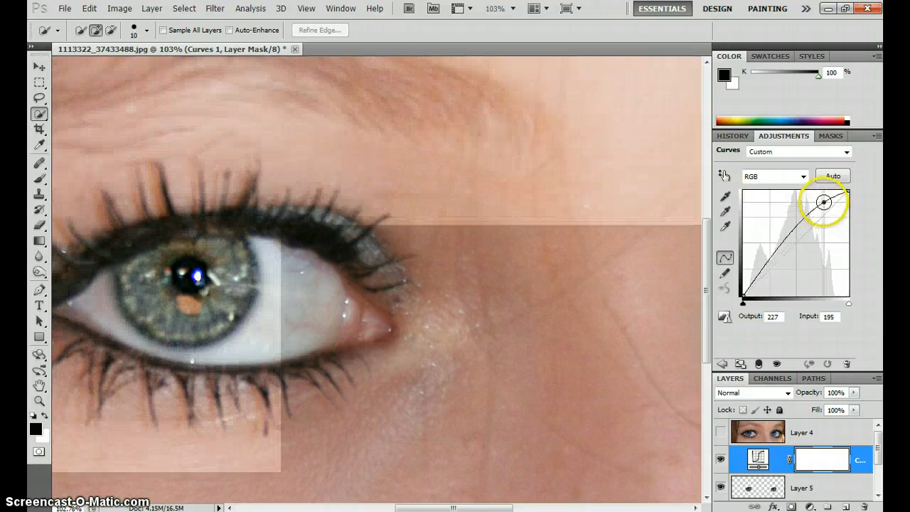
drag(762, 269, 767, 278)
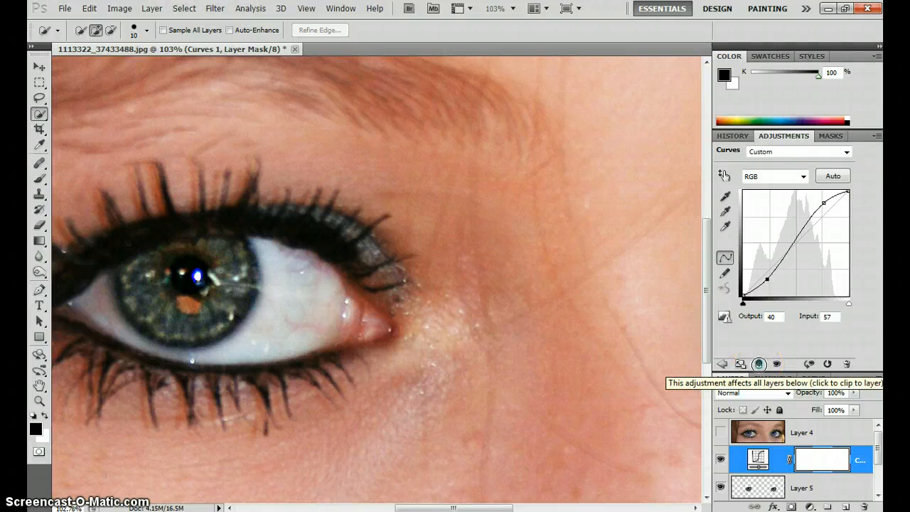
Clip the Curves adjustment to the iris layer and compare the irises with the adjustment hidden and shown
click(759, 364)
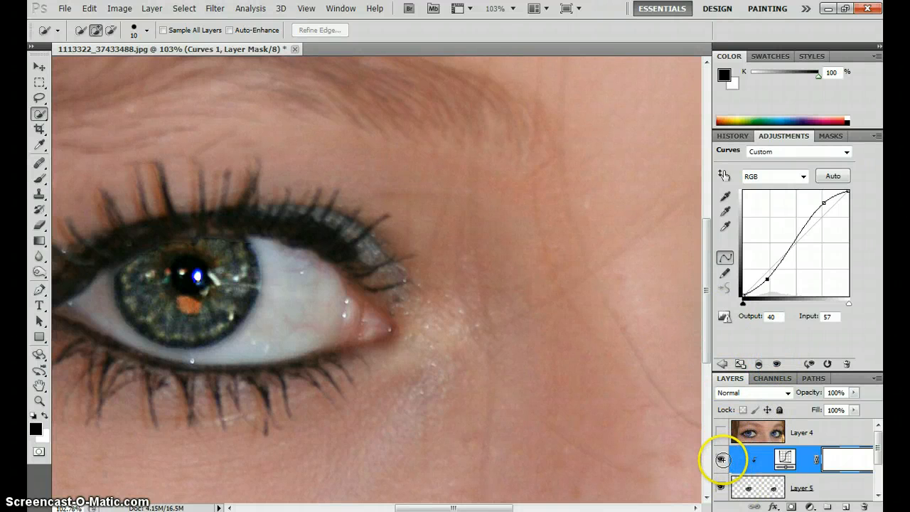
click(722, 460)
click(722, 459)
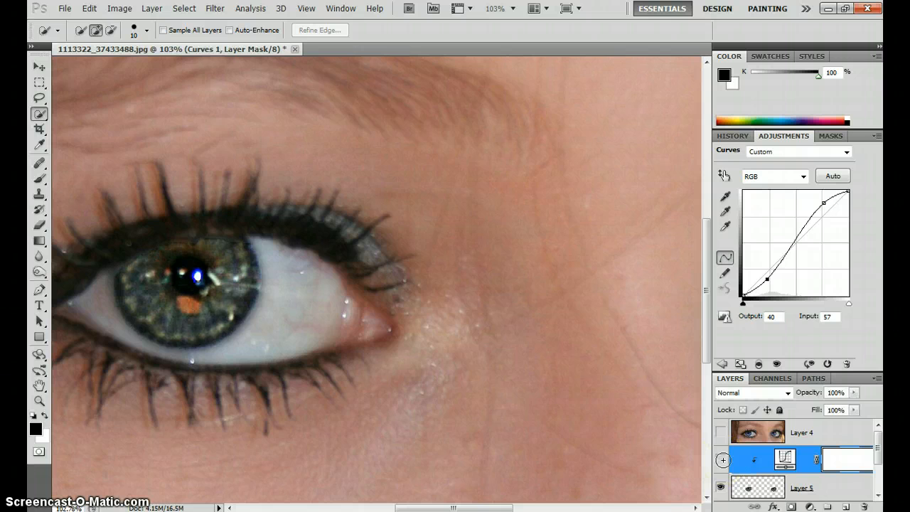
click(723, 459)
click(722, 459)
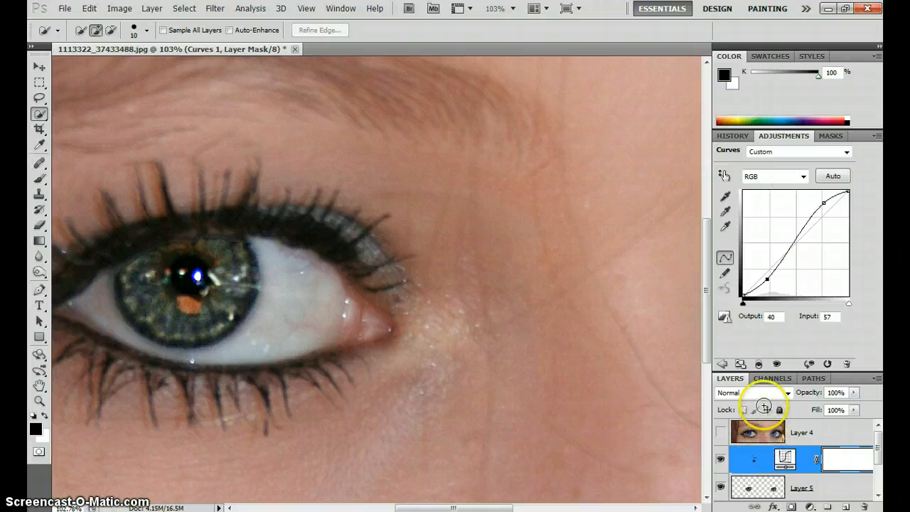
Set the Curves layer's blend mode to Luminosity and keep its opacity at 100%
click(782, 392)
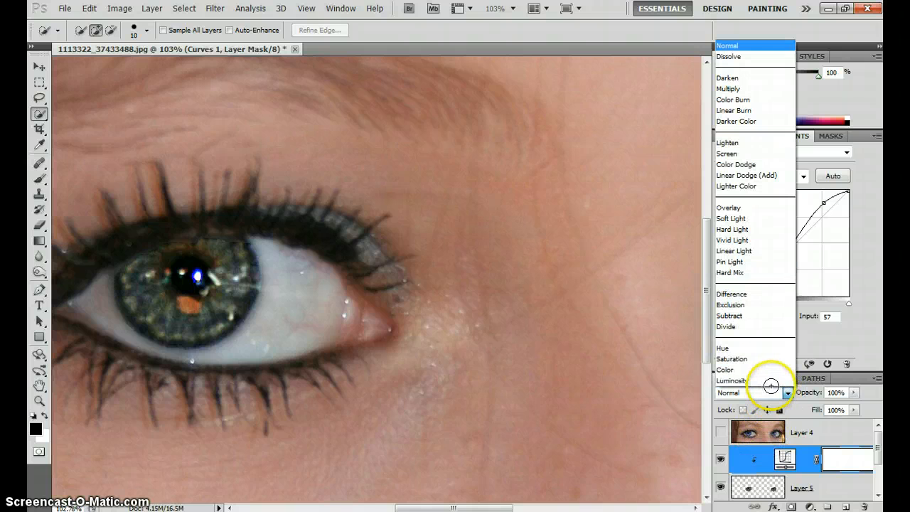
click(765, 379)
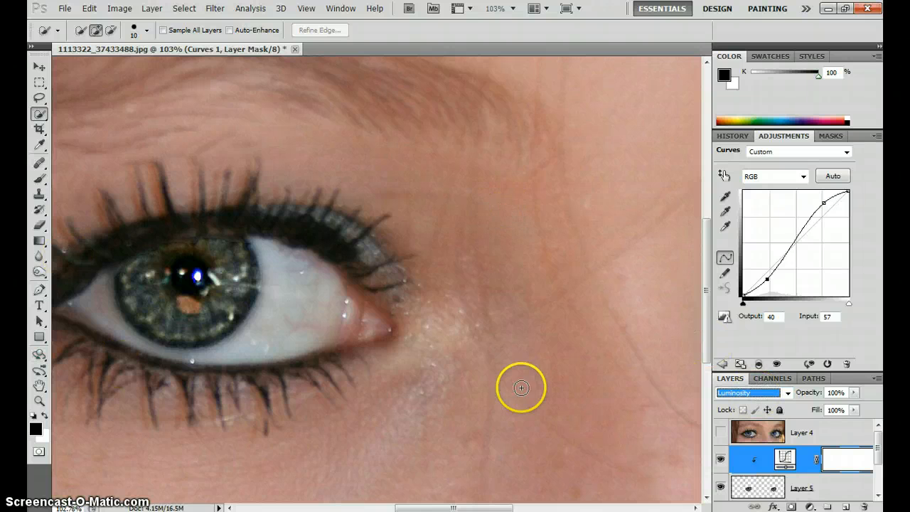
click(854, 393)
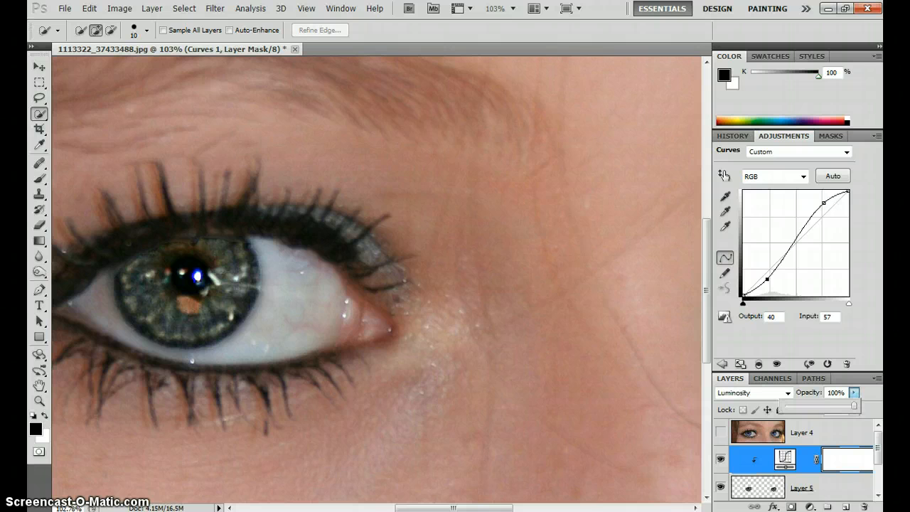
mouse_move(854, 405)
mouse_down()
mouse_move(795, 406)
mouse_move(857, 406)
mouse_up()
click(870, 402)
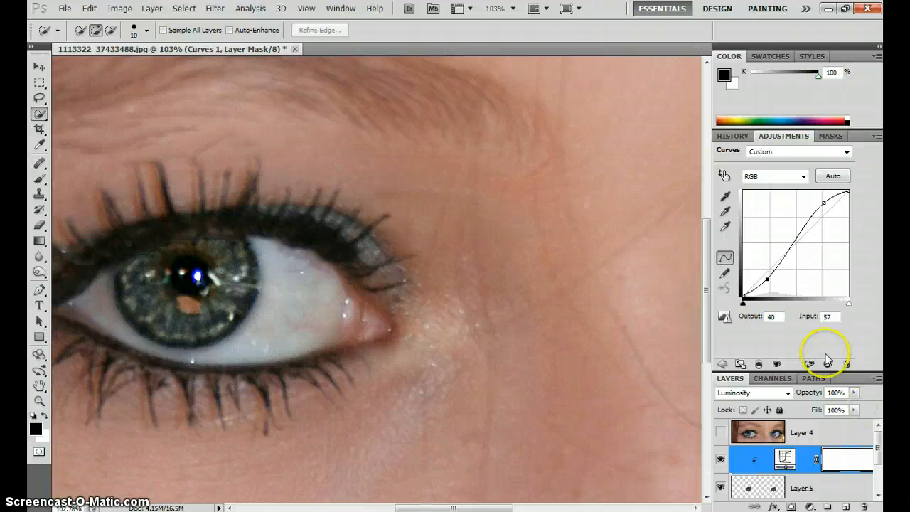
Add a new layer above the Curves adjustment and fill it with 50% Gray in Normal mode at 100% opacity
click(88, 8)
click(88, 9)
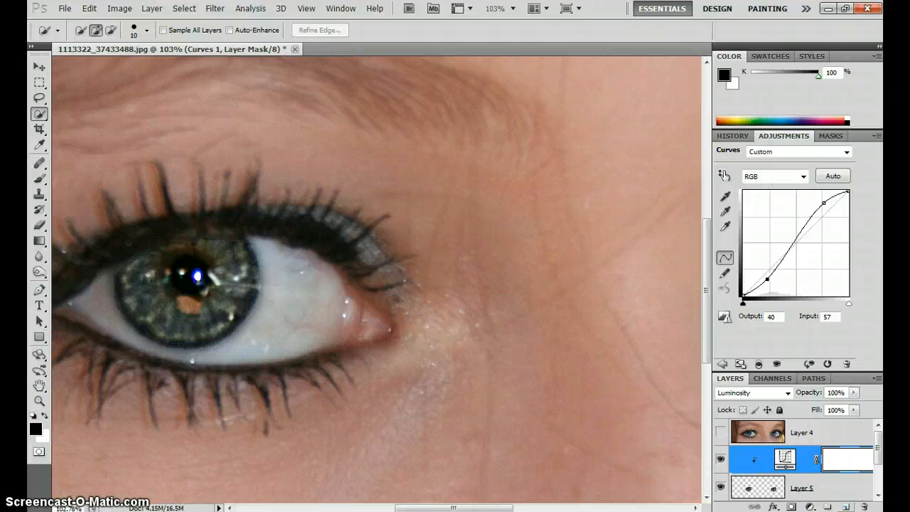
key(ctrl+shift+alt+n)
key(x)
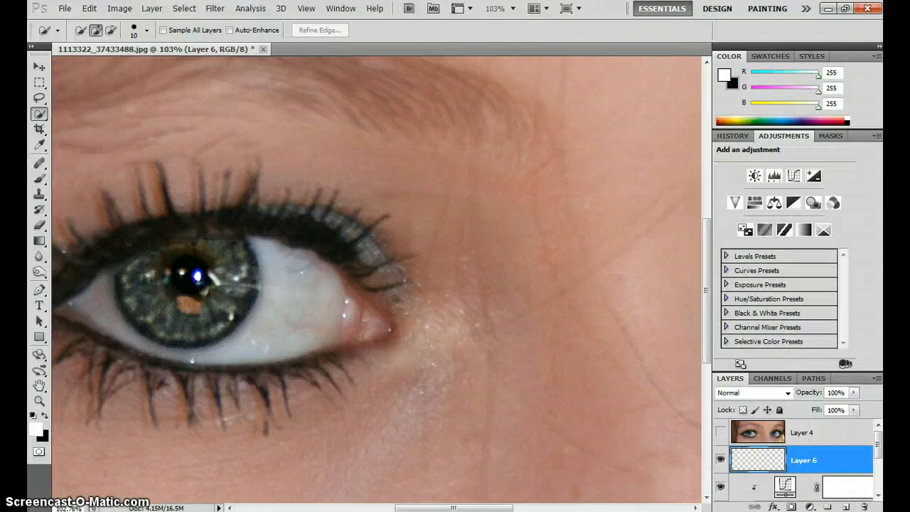
click(88, 8)
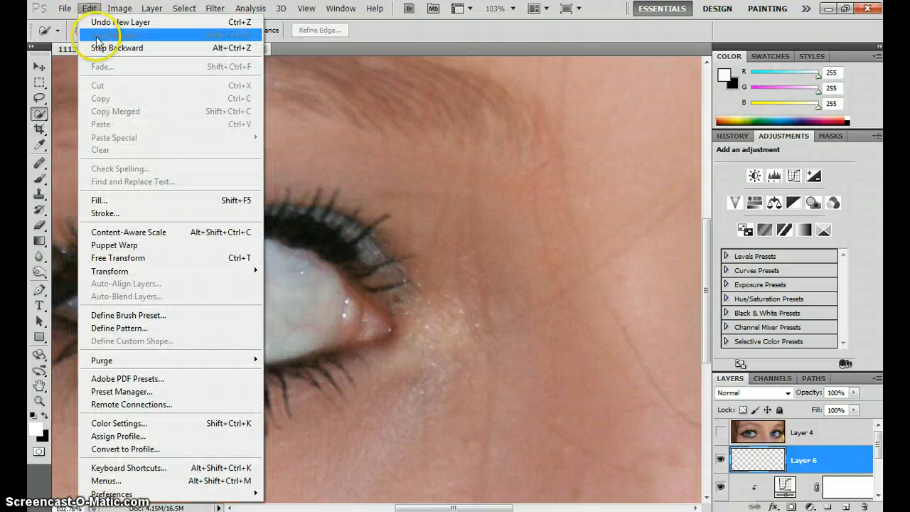
click(115, 200)
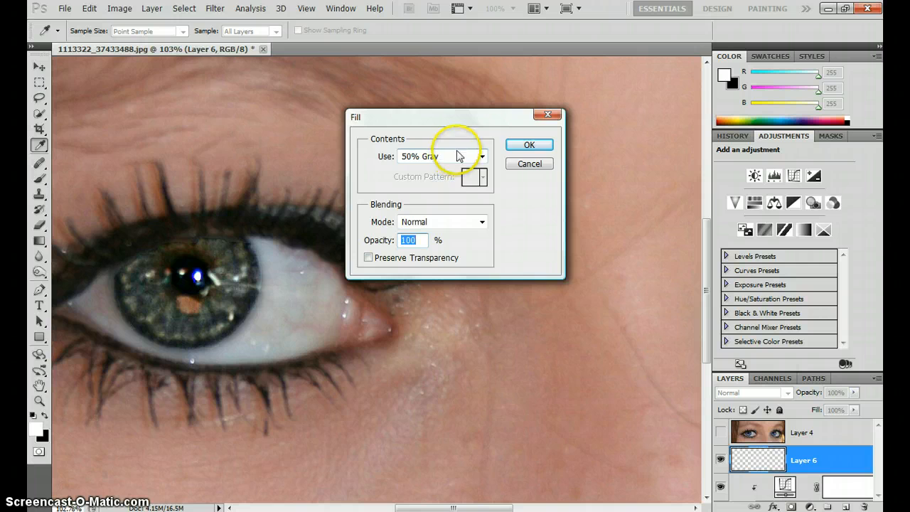
click(530, 146)
key(w)
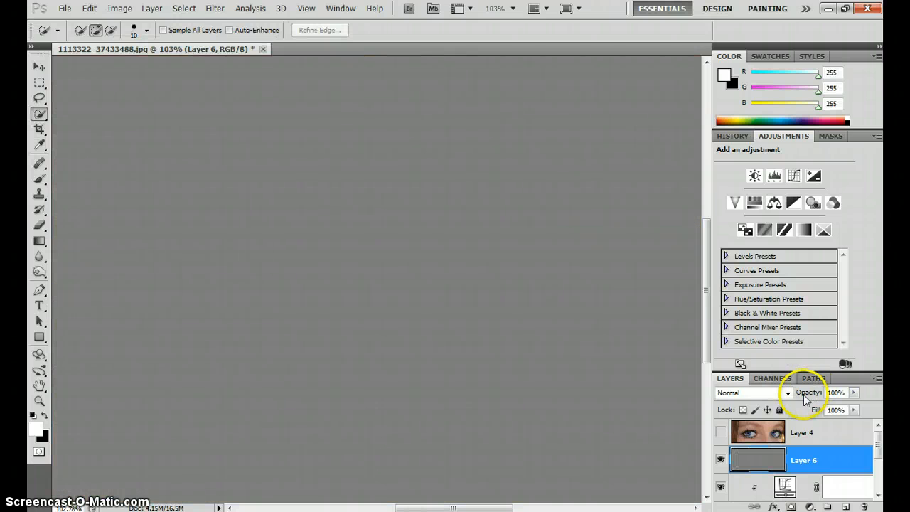
Set the gray layer's blend mode to Overlay
click(788, 393)
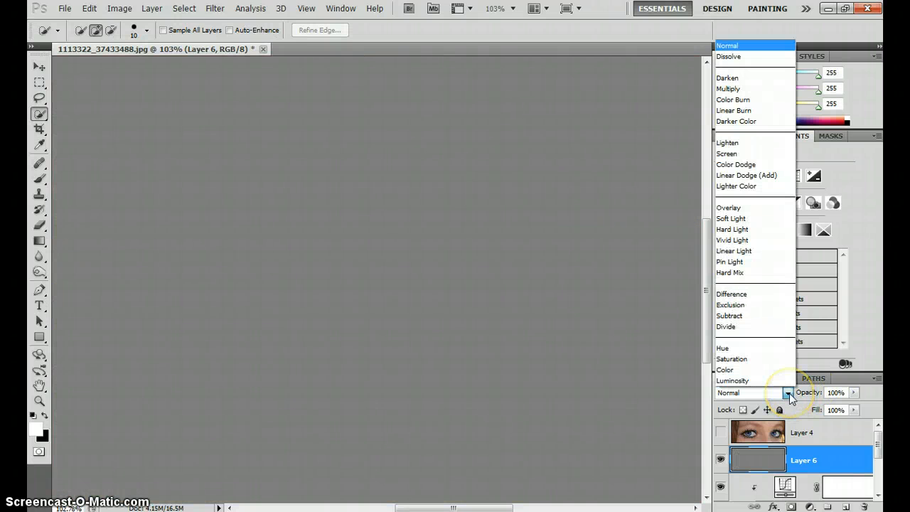
click(737, 208)
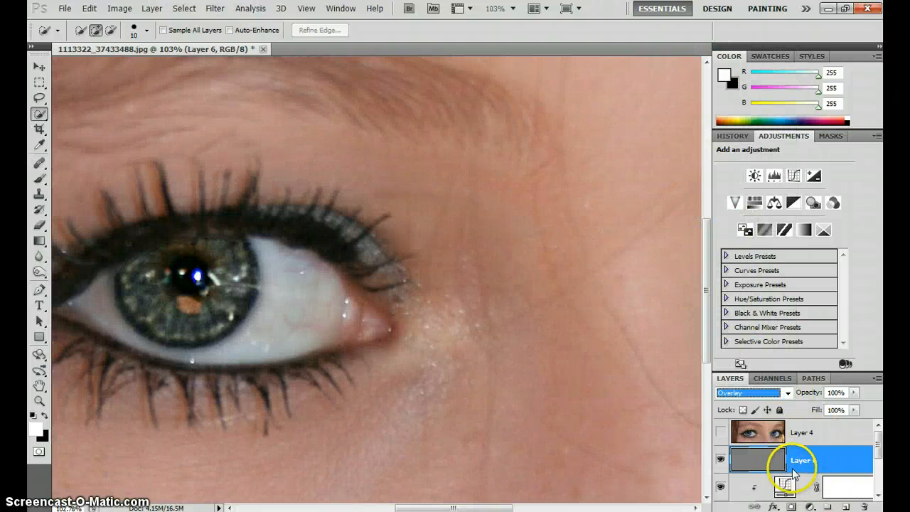
scroll(790, 475, down, 2)
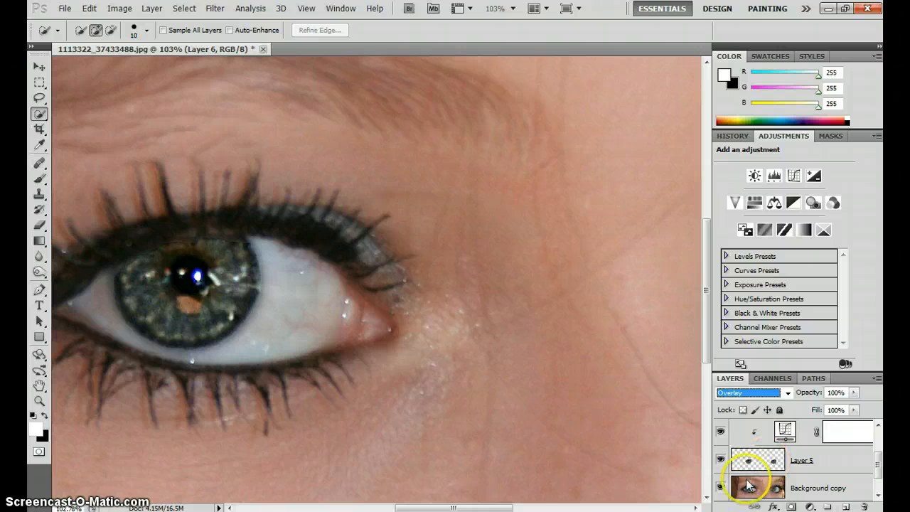
scroll(822, 438, up, 2)
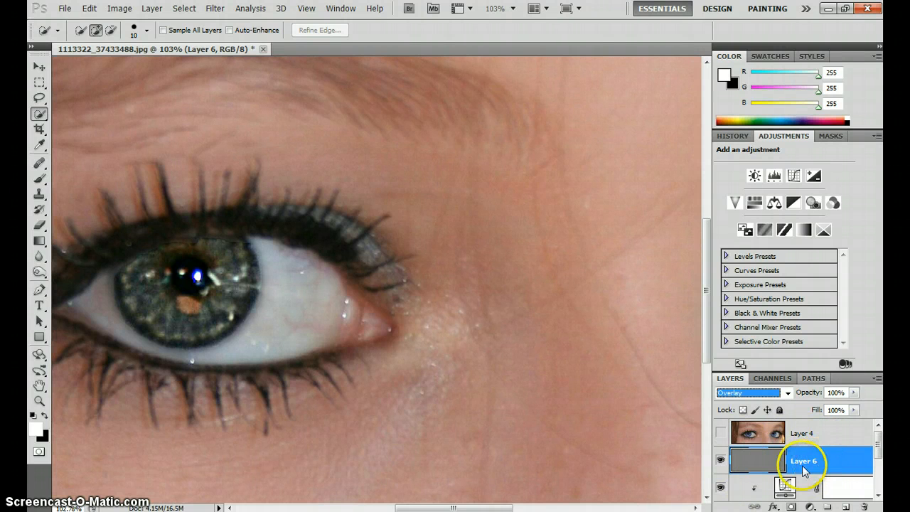
Load the irises of Layer 5 as a selection and mask the gray layer with it, keeping its blend mode at Overlay
scroll(778, 473, down, 2)
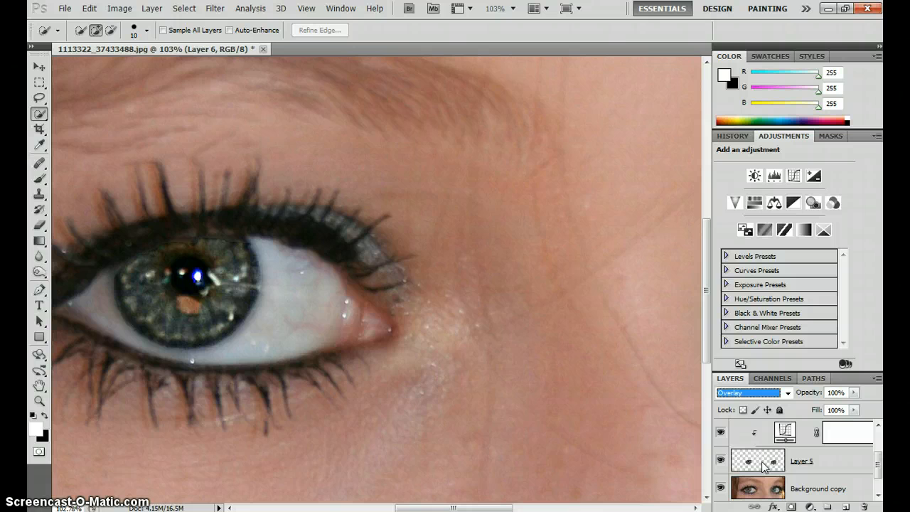
ctrl+click(764, 466)
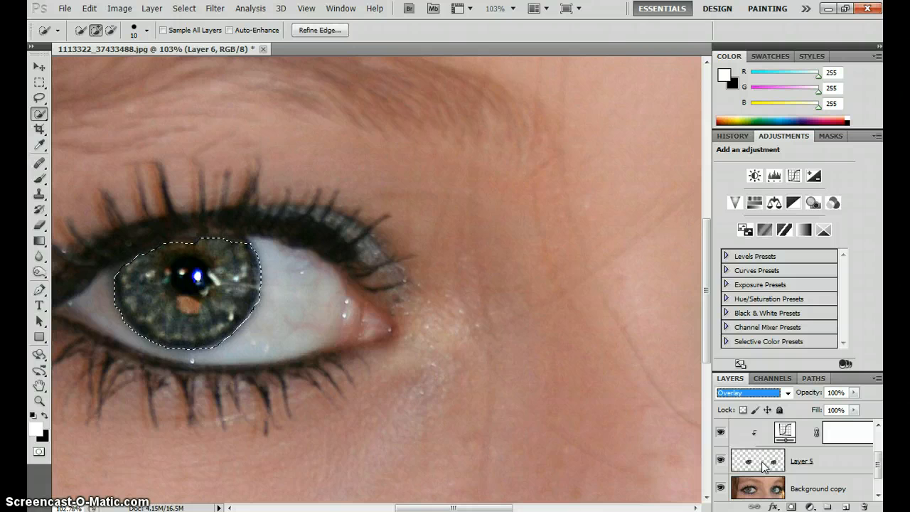
scroll(764, 466, up, 1)
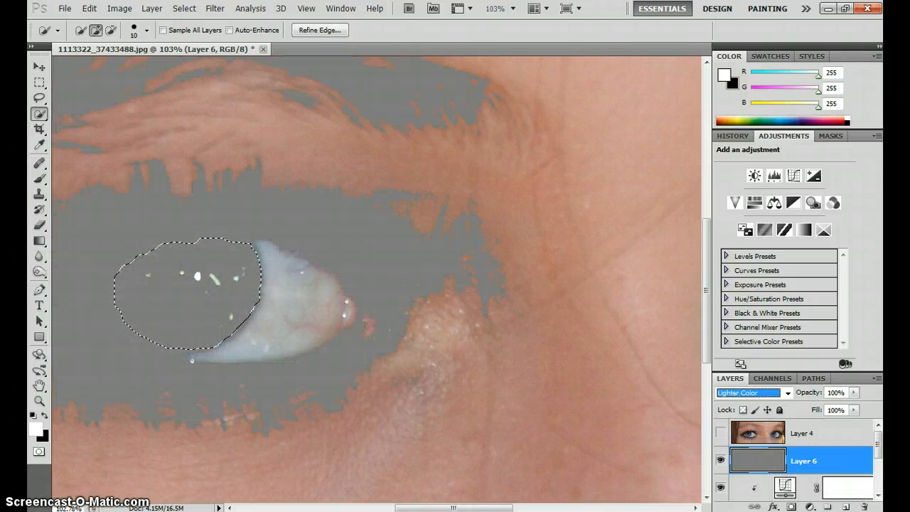
scroll(768, 455, up, 1)
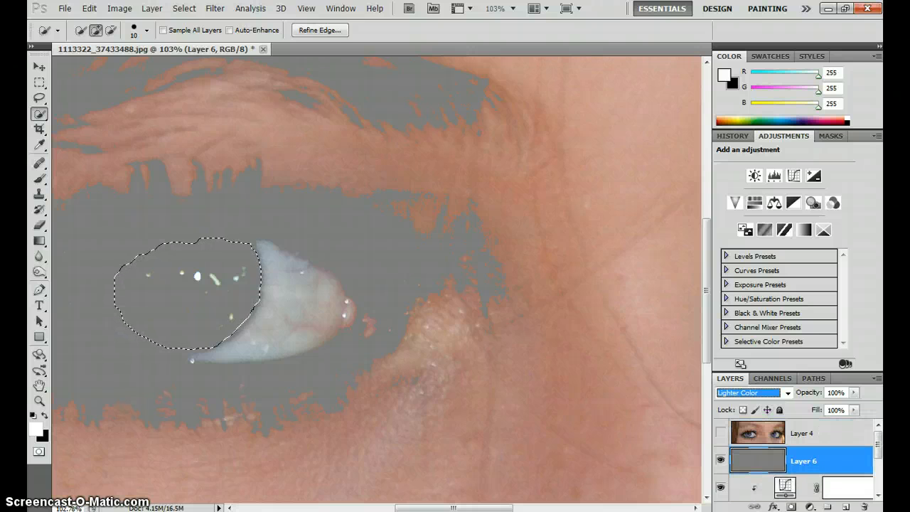
click(774, 394)
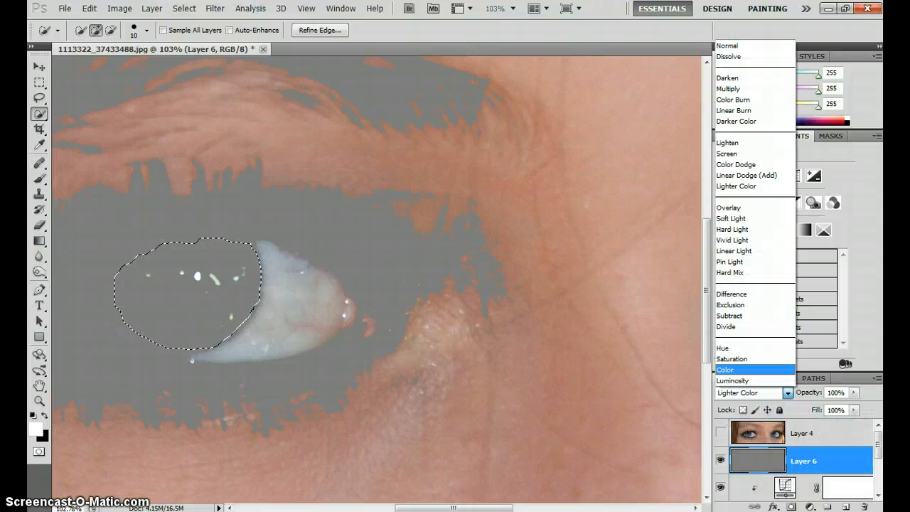
click(748, 207)
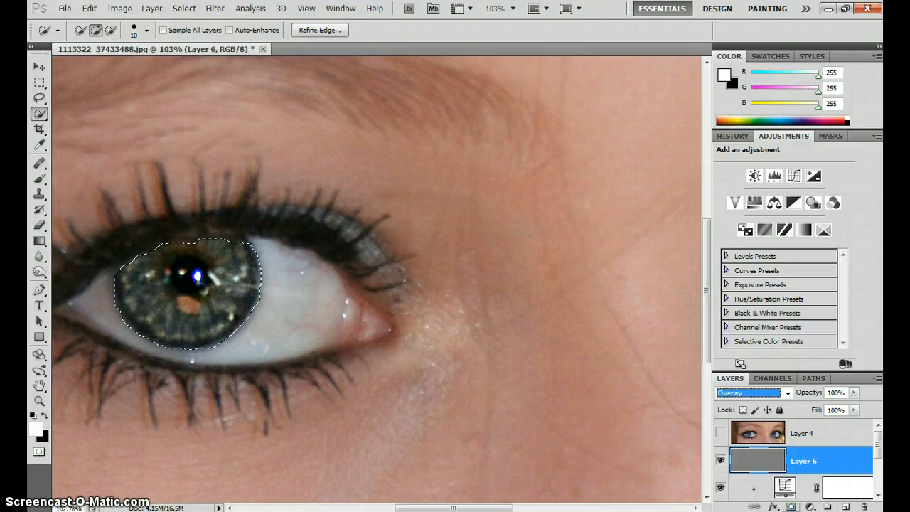
click(792, 507)
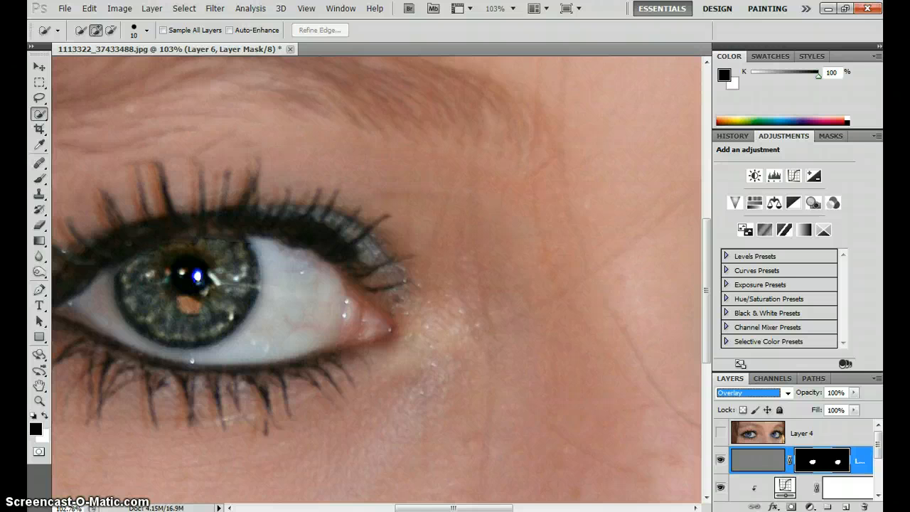
Burn the left eye's pupil and iris on the gray layer's pixels, using Midtones, 54% exposure and a brush enlarged to 80 px
click(754, 461)
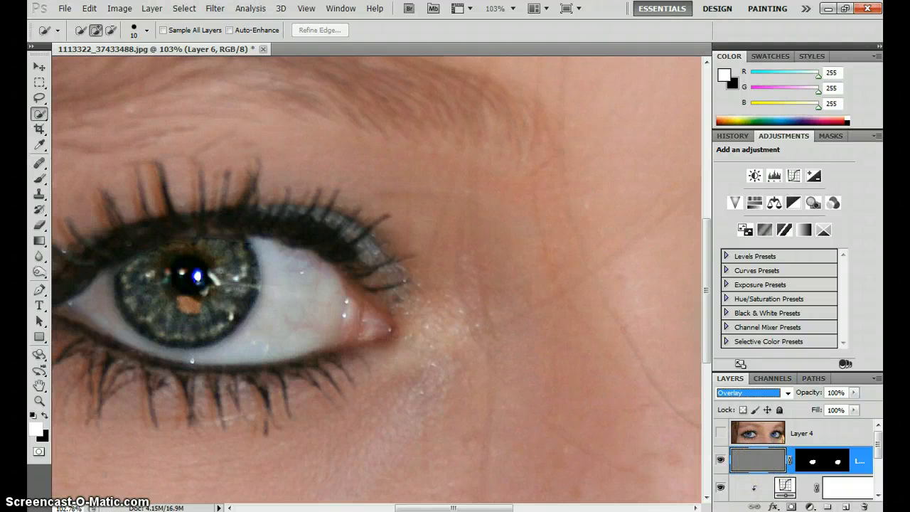
drag(320, 285, 484, 303)
scroll(377, 318, up, 5)
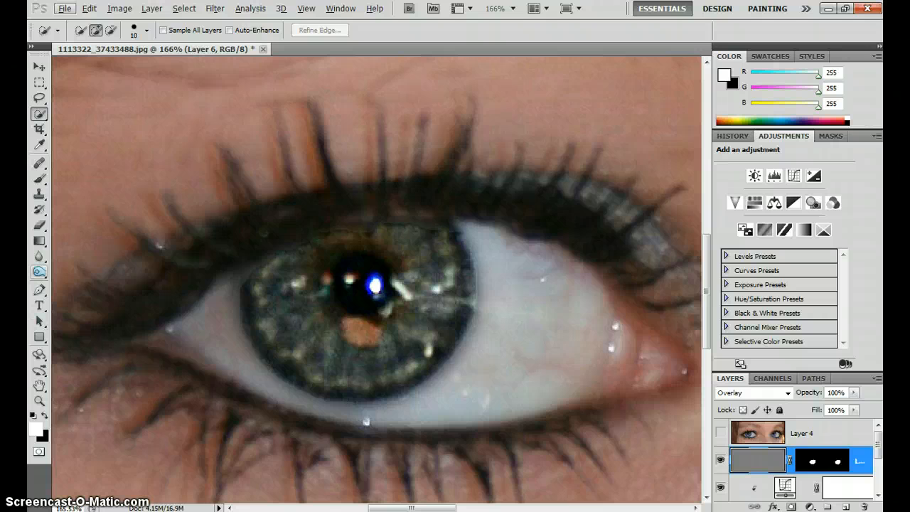
click(39, 272)
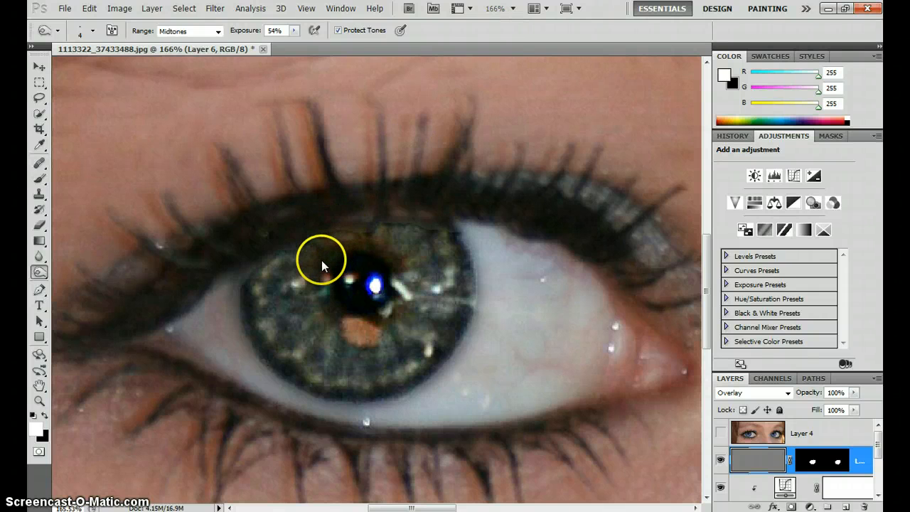
key(bracketright)
key(bracketright)
key(bracketright)
key(bracketright)
key(bracketright)
key(bracketright)
key(bracketright)
key(bracketright)
key(bracketright)
key(bracketright)
key(bracketright)
key(bracketright)
key(bracketright)
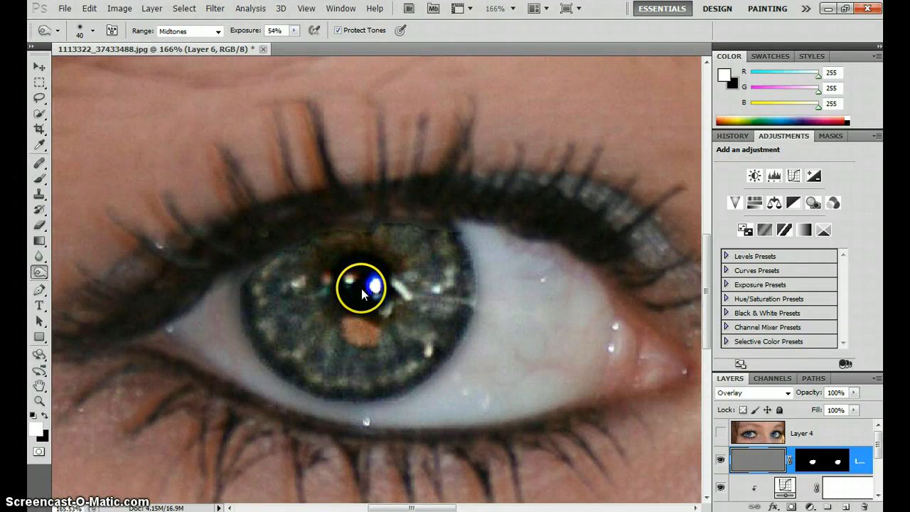
key(bracketright)
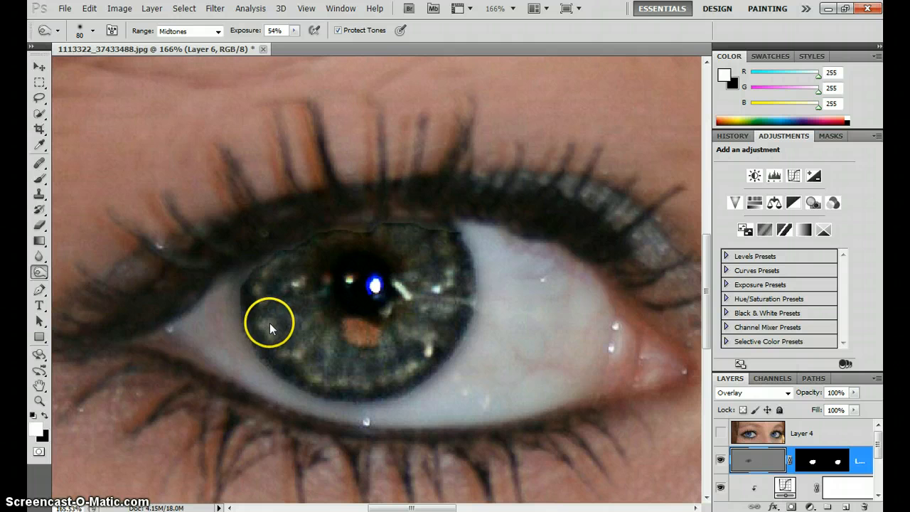
Darken the outer rim of the left iris with a 15 px Burn brush
key(bracketleft)
key(bracketleft)
key(bracketleft)
key(bracketleft)
key(bracketleft)
key(bracketleft)
key(bracketleft)
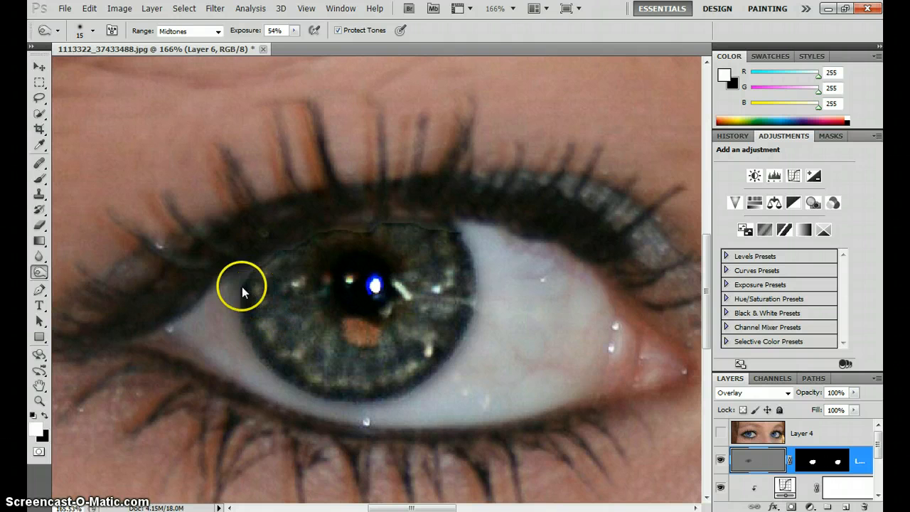
mouse_move(251, 298)
mouse_down()
mouse_move(246, 292)
mouse_move(262, 342)
mouse_move(295, 383)
mouse_up()
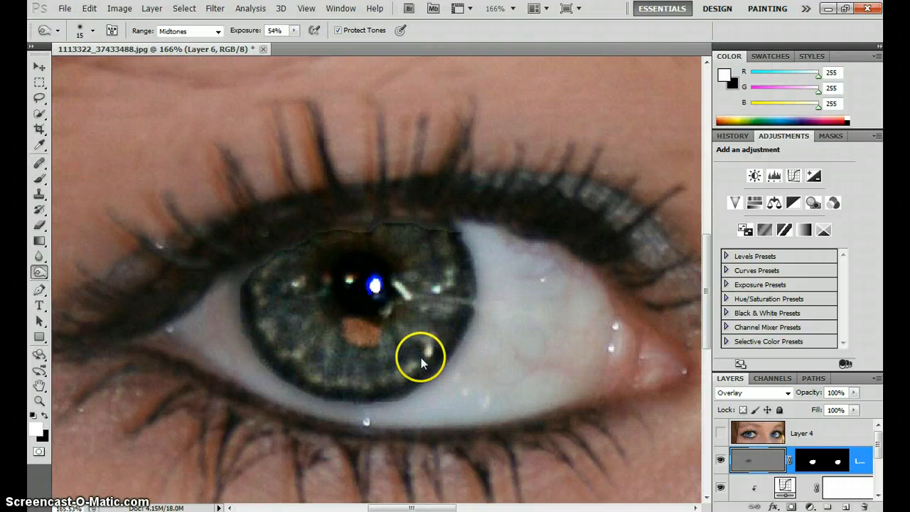
Burn thin radial lines between the fibres of the left iris with a fine brush of 10 to 7 px
key(bracketleft)
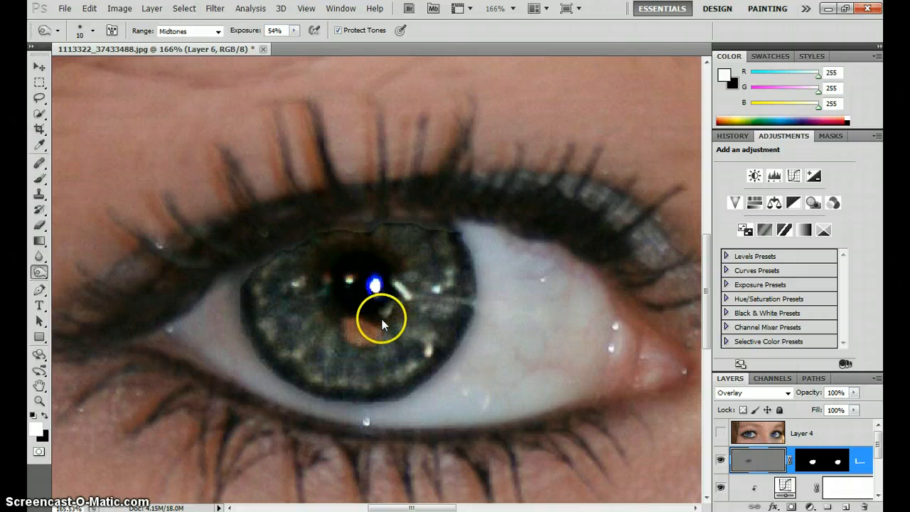
key(bracketleft)
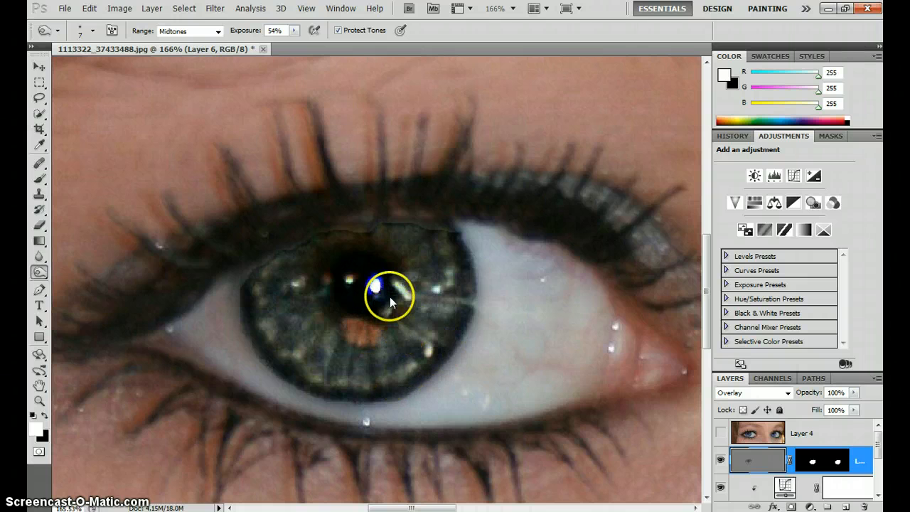
drag(406, 293, 451, 289)
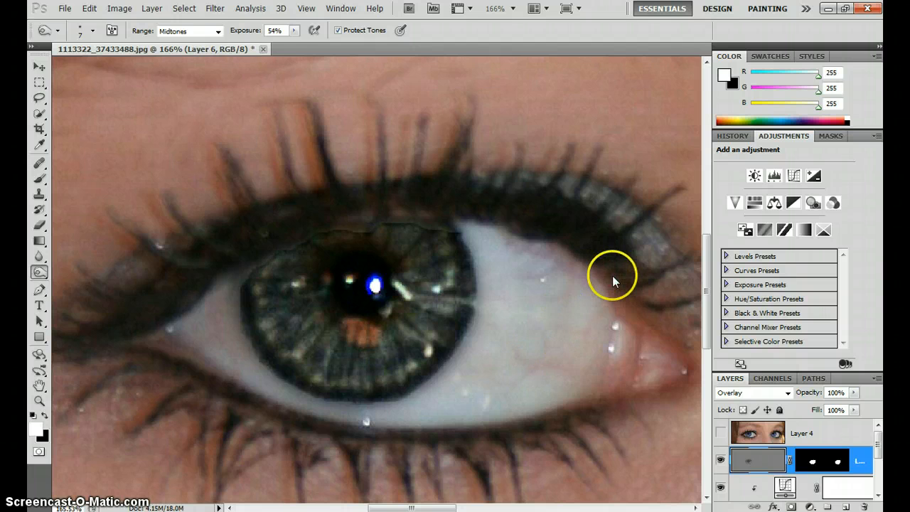
Darken the pupil of the right eye with a 40 px Burn brush
drag(612, 275, 15, 246)
drag(536, 250, 39, 226)
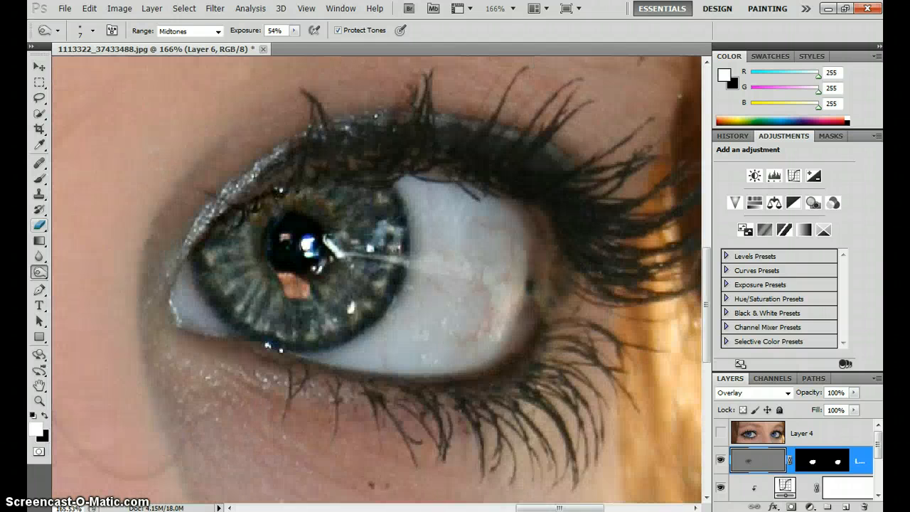
drag(341, 270, 350, 365)
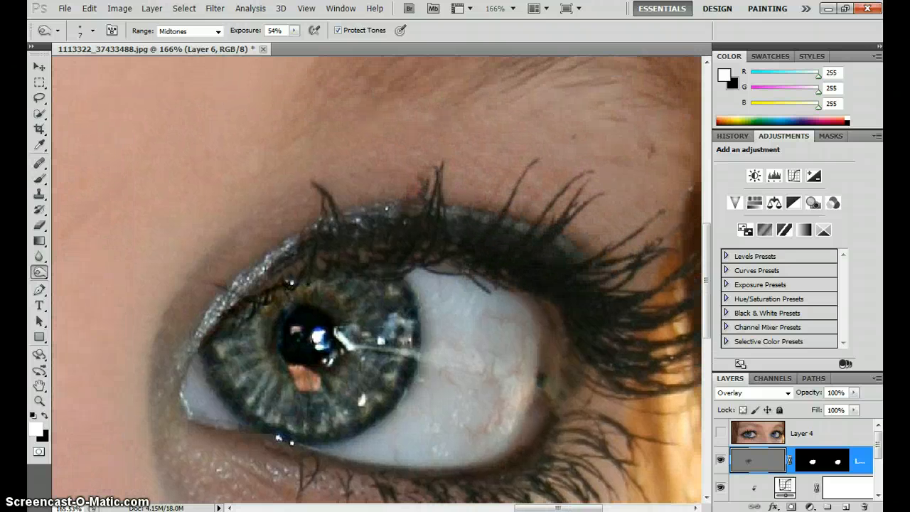
key(bracketright)
key(bracketright)
key(bracketright)
key(bracketright)
key(bracketright)
key(bracketright)
key(bracketright)
key(bracketright)
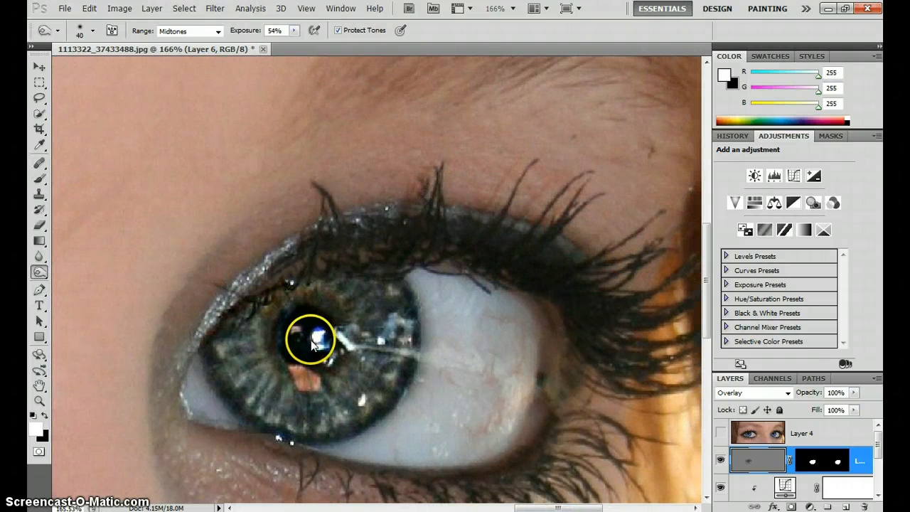
mouse_move(320, 344)
mouse_down()
mouse_move(296, 344)
mouse_move(328, 347)
mouse_move(326, 332)
mouse_move(297, 355)
mouse_move(328, 364)
mouse_move(329, 321)
mouse_move(309, 309)
mouse_move(288, 323)
mouse_move(289, 364)
mouse_move(309, 375)
mouse_move(335, 345)
mouse_up()
Burn around the right iris with a 35 px brush and darken its outer rim with a 15 px brush
key(bracketleft)
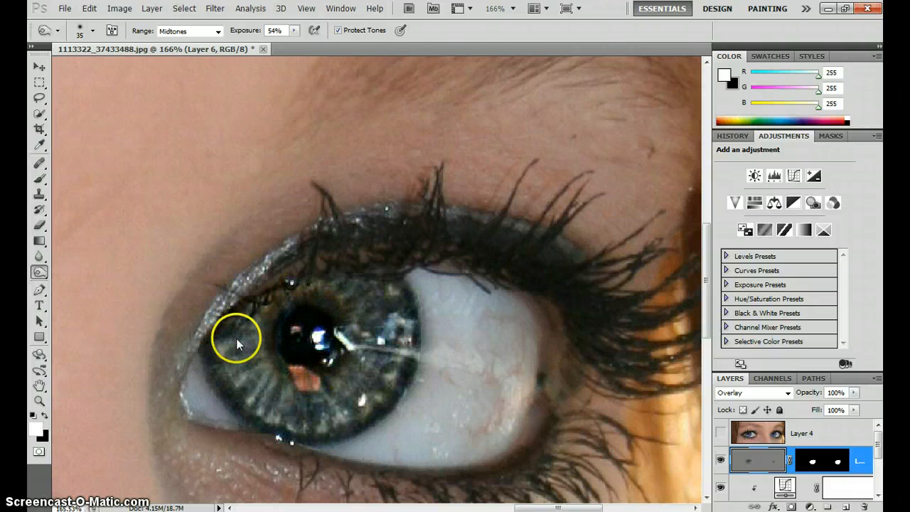
mouse_move(213, 364)
mouse_down()
mouse_move(298, 298)
mouse_move(387, 312)
mouse_move(332, 285)
mouse_move(397, 318)
mouse_up()
key(bracketleft)
key(bracketleft)
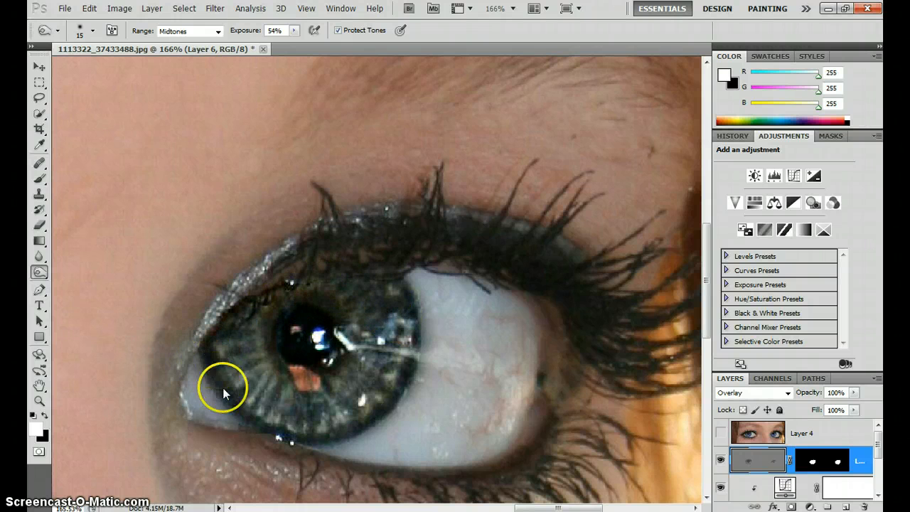
drag(263, 431, 331, 441)
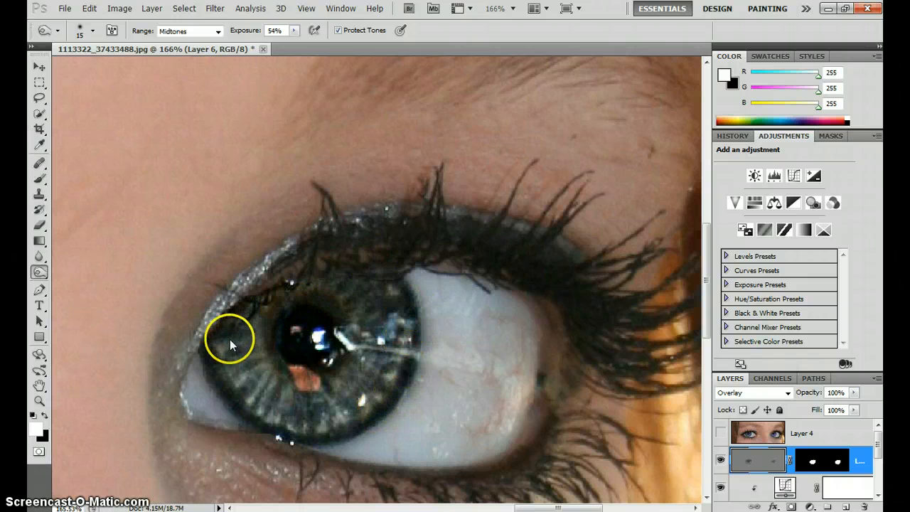
Burn thin radial lines into the right iris with an 8 px brush
key(bracketleft)
key(bracketleft)
key(bracketleft)
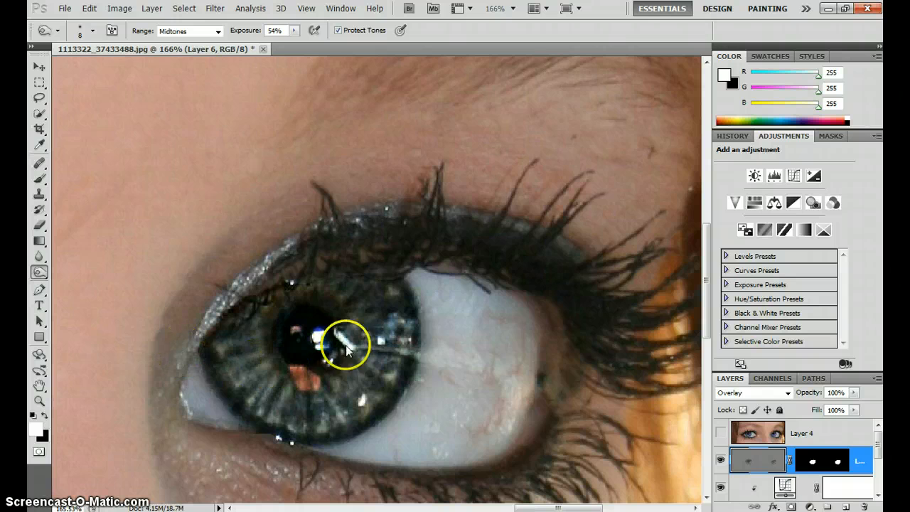
Dodge the right iris and the left iris broadly with a 35 px brush, Midtones range at 50% exposure
mouse_move(39, 271)
mouse_down()
mouse_move(98, 288)
mouse_move(92, 271)
mouse_move(100, 268)
mouse_up()
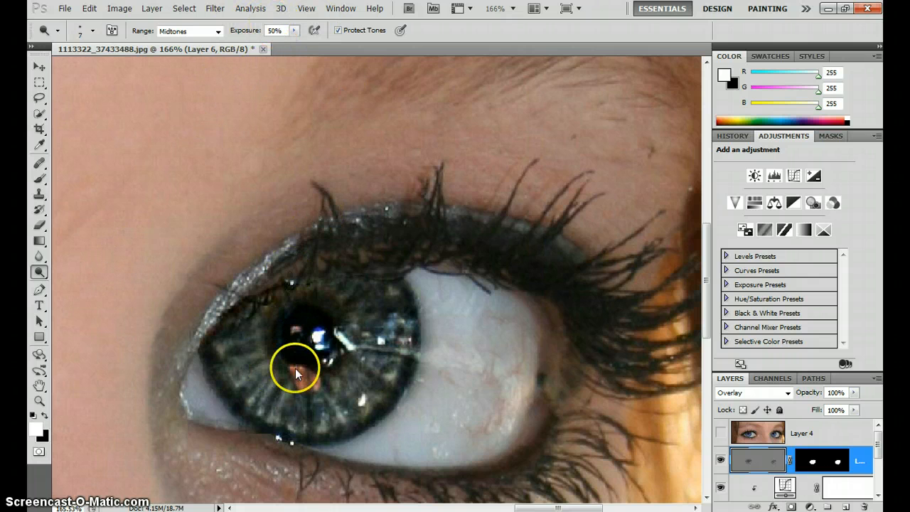
key(bracketright)
key(bracketright)
key(bracketright)
key(bracketright)
key(bracketright)
key(bracketright)
key(bracketright)
key(bracketright)
key(bracketright)
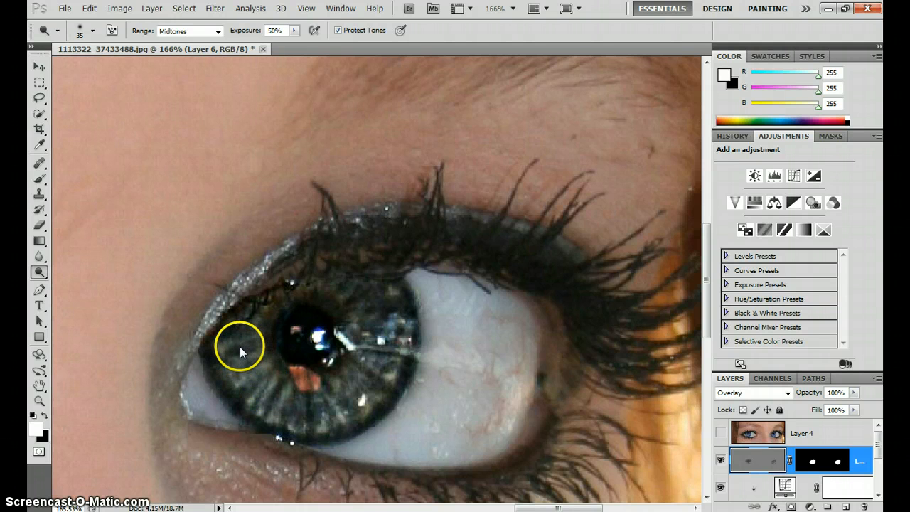
mouse_move(240, 340)
mouse_down()
mouse_move(265, 384)
mouse_move(332, 409)
mouse_move(376, 353)
mouse_move(384, 311)
mouse_move(235, 387)
mouse_move(478, 367)
mouse_up()
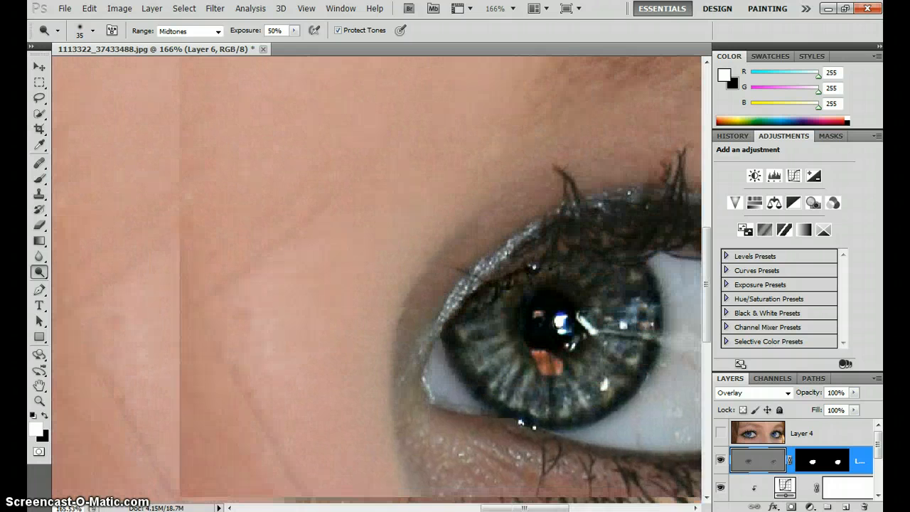
drag(213, 362, 617, 363)
mouse_move(177, 356)
mouse_down()
mouse_move(411, 355)
mouse_move(683, 336)
mouse_up()
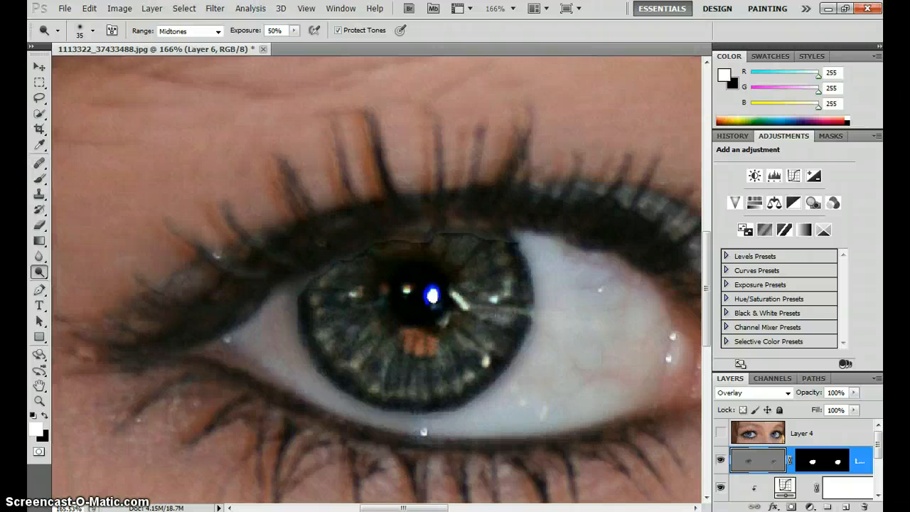
mouse_move(353, 331)
mouse_down()
mouse_move(384, 373)
mouse_move(470, 349)
mouse_move(494, 299)
mouse_move(483, 293)
mouse_up()
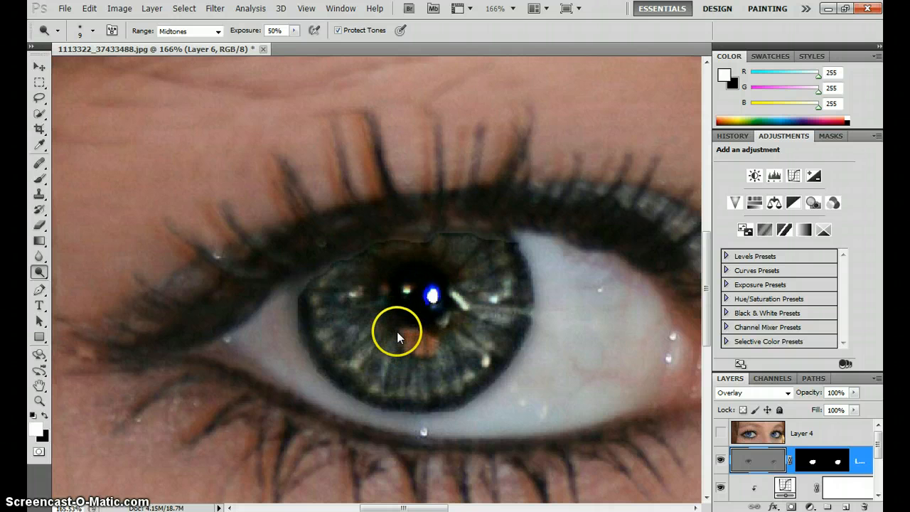
Dodge the thin radial fibres of both irises with a fine brush of 9 to 8 px
mouse_move(385, 334)
mouse_down()
mouse_move(394, 300)
mouse_move(334, 302)
mouse_move(339, 310)
mouse_up()
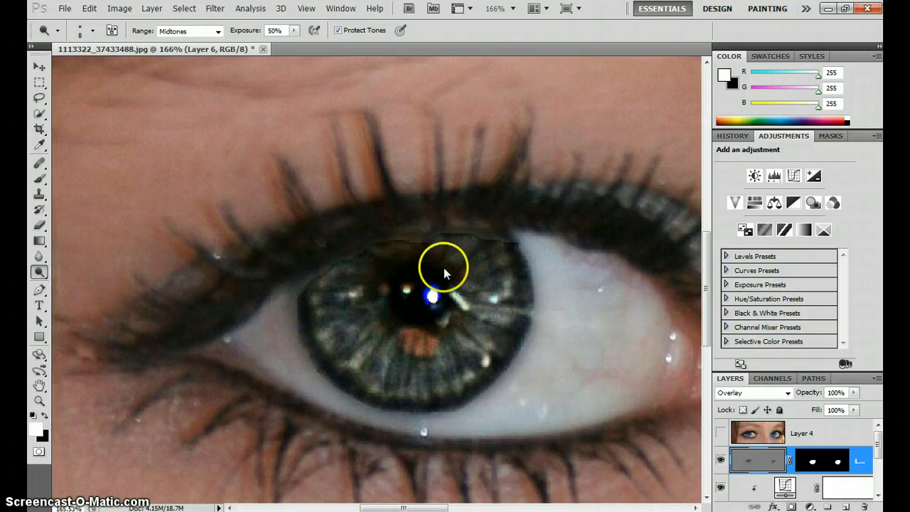
mouse_move(470, 282)
mouse_down()
mouse_move(499, 314)
mouse_move(462, 310)
mouse_move(488, 344)
mouse_move(447, 322)
mouse_move(466, 358)
mouse_move(436, 330)
mouse_move(429, 369)
mouse_move(405, 322)
mouse_move(387, 348)
mouse_up()
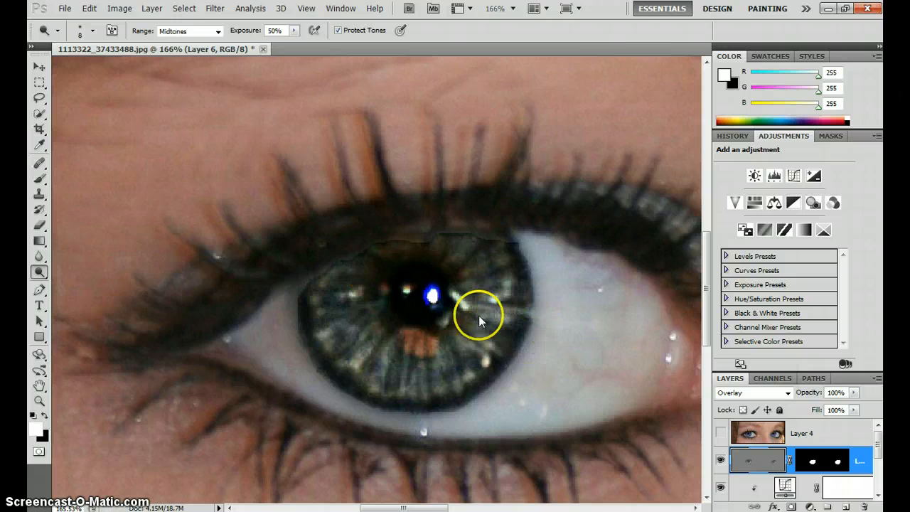
scroll(552, 285, right, 10)
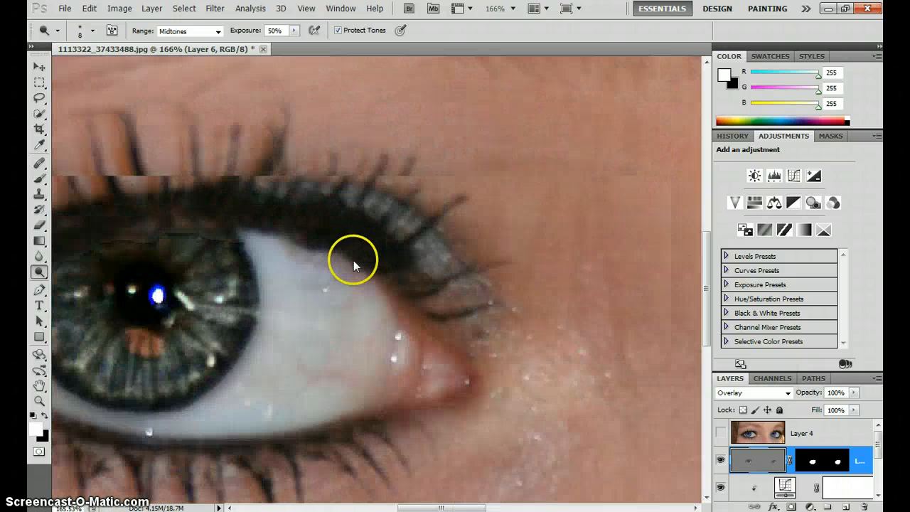
scroll(354, 261, right, 6)
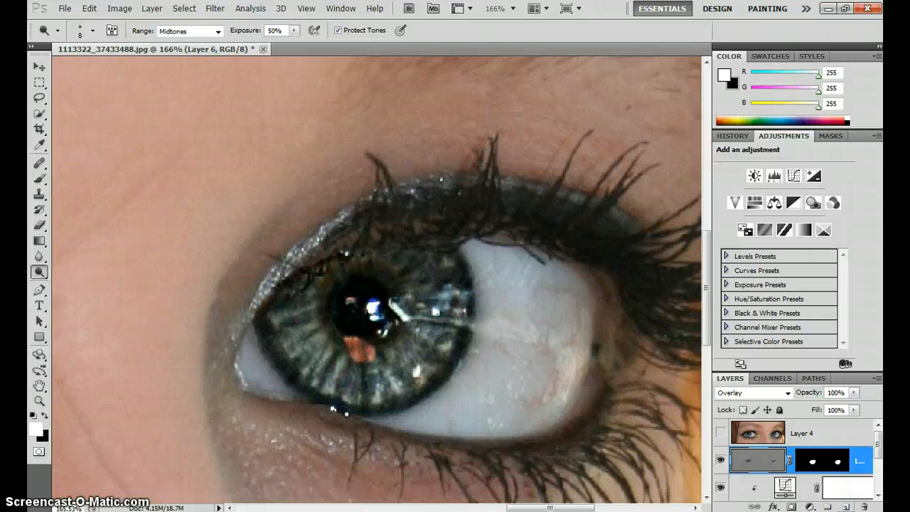
Add a new layer above the gray dodge-and-burn layer and set a soft 27 px Brush with 0% hardness
click(846, 506)
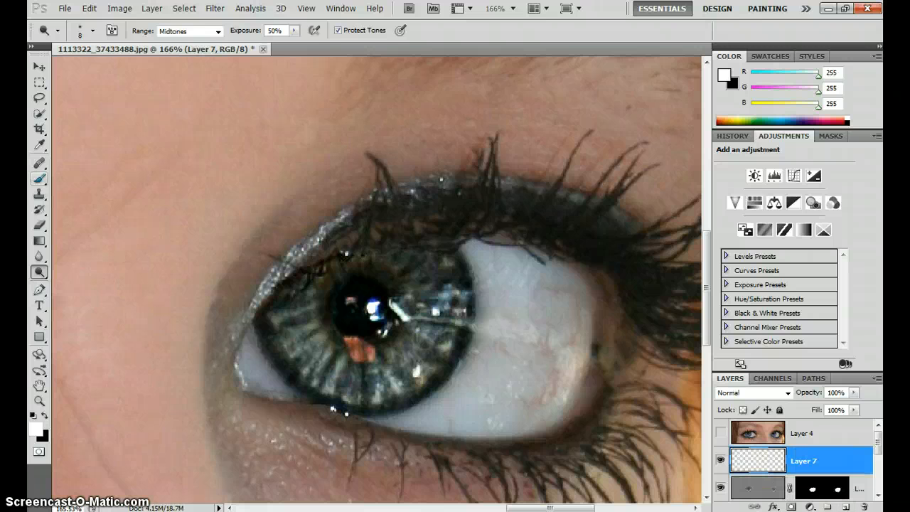
key(b)
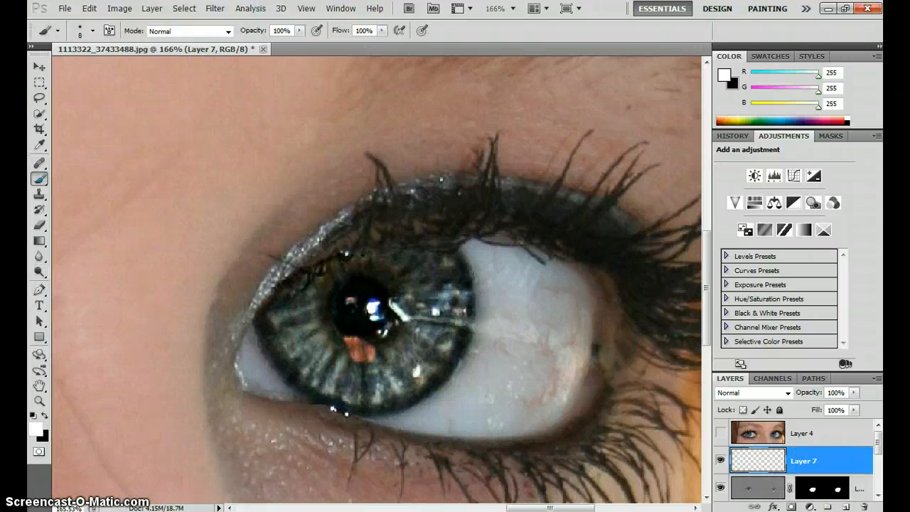
click(93, 31)
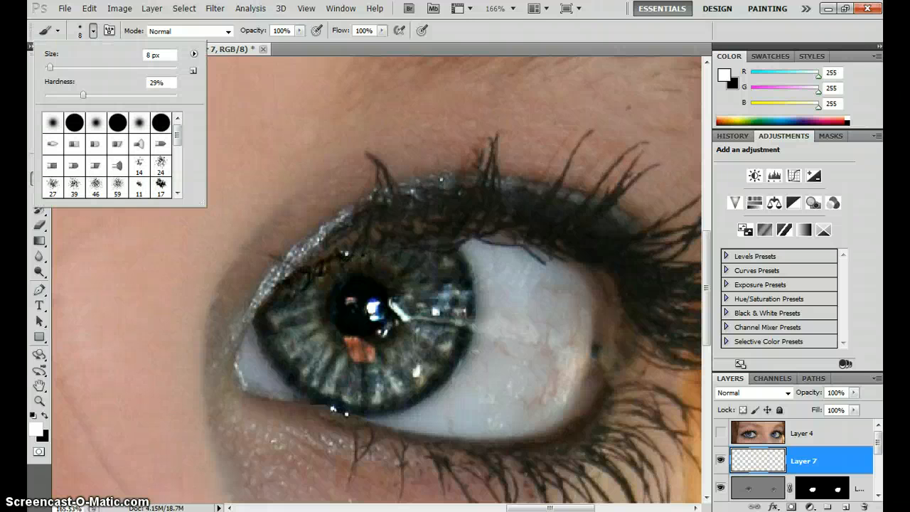
mouse_move(83, 94)
mouse_down()
mouse_move(46, 94)
mouse_move(61, 68)
mouse_up()
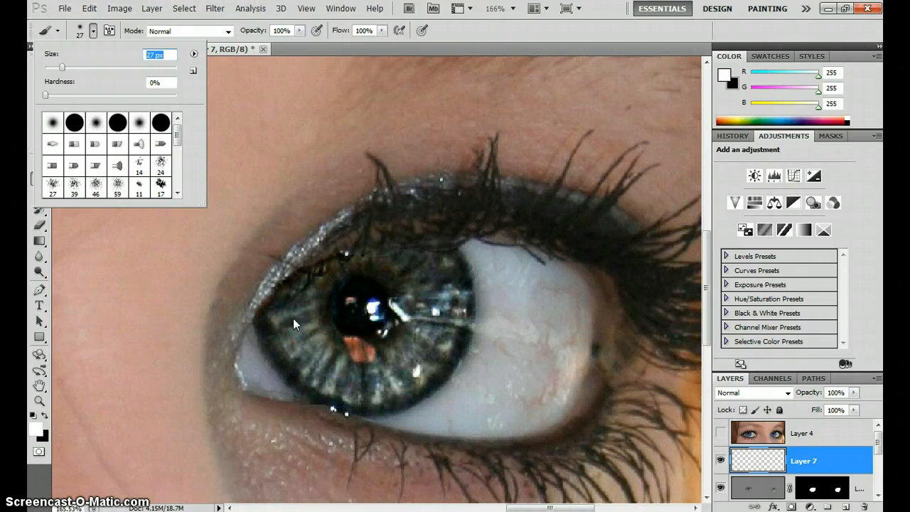
Paint a white U-shaped arc around the lower half of each iris with the 27 px brush
mouse_move(293, 318)
mouse_down()
mouse_move(325, 370)
mouse_move(367, 382)
mouse_move(409, 371)
mouse_move(435, 336)
mouse_move(442, 292)
mouse_up()
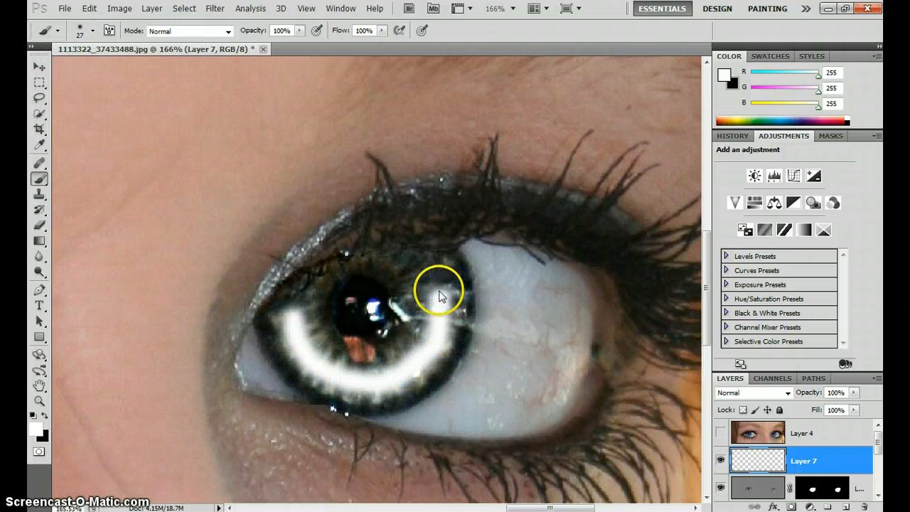
mouse_move(84, 293)
mouse_down()
mouse_move(284, 322)
mouse_move(634, 306)
mouse_up()
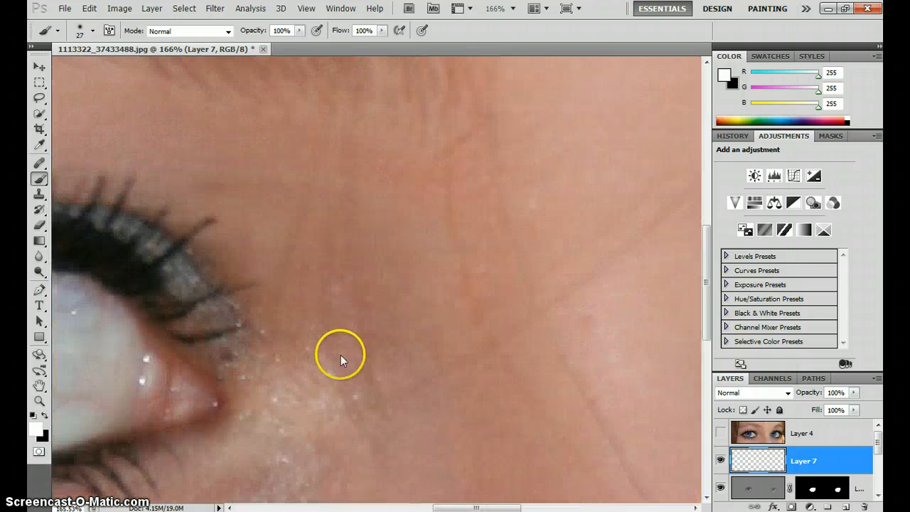
mouse_move(270, 352)
mouse_down()
mouse_move(618, 325)
mouse_move(664, 306)
mouse_up()
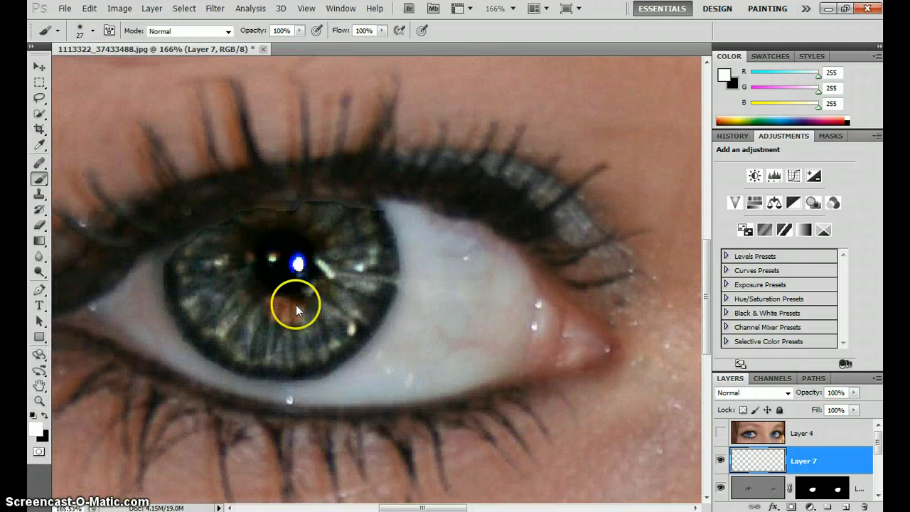
drag(196, 257, 212, 306)
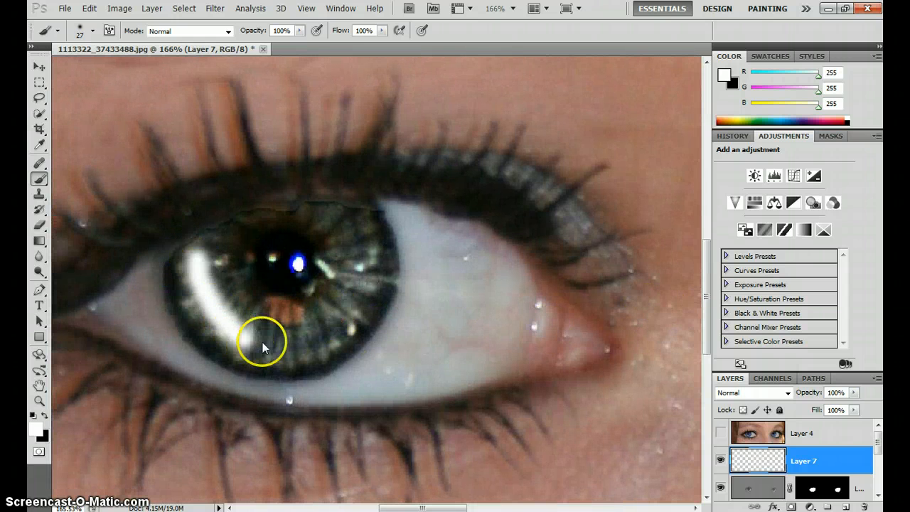
mouse_move(262, 342)
mouse_down()
mouse_move(333, 310)
mouse_move(359, 256)
mouse_up()
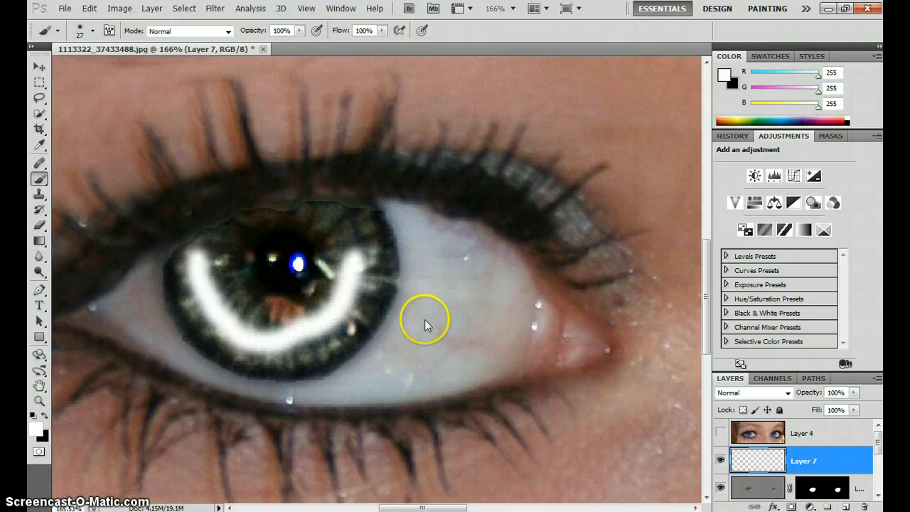
Set the blend mode of the layer with the white arcs to Overlay
drag(642, 299, 419, 222)
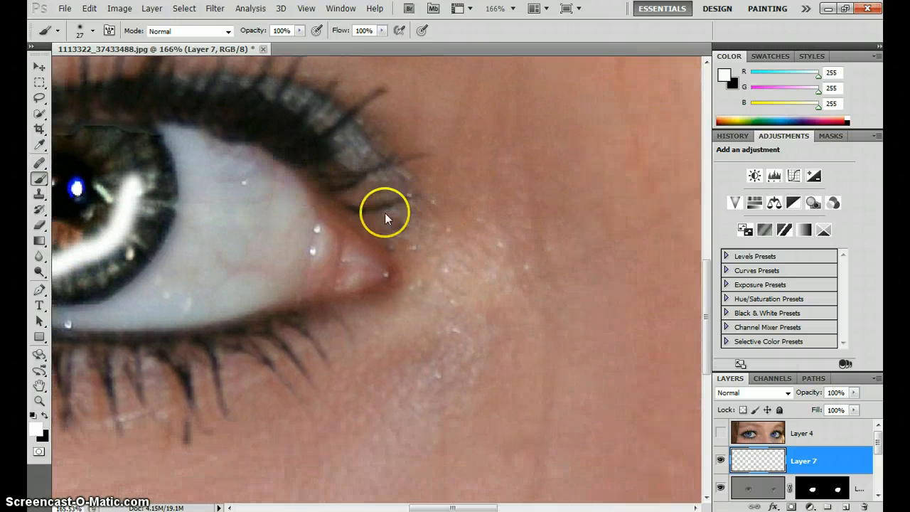
scroll(448, 250, down, 3)
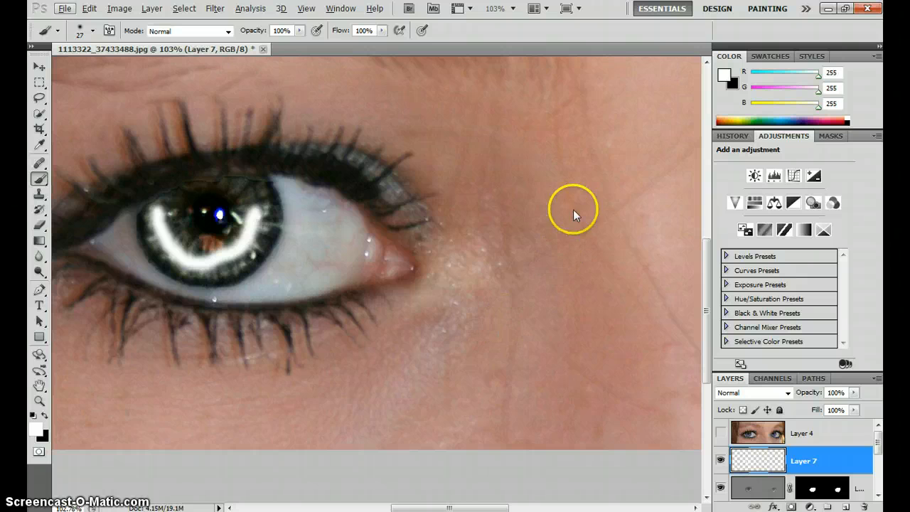
drag(570, 208, 415, 246)
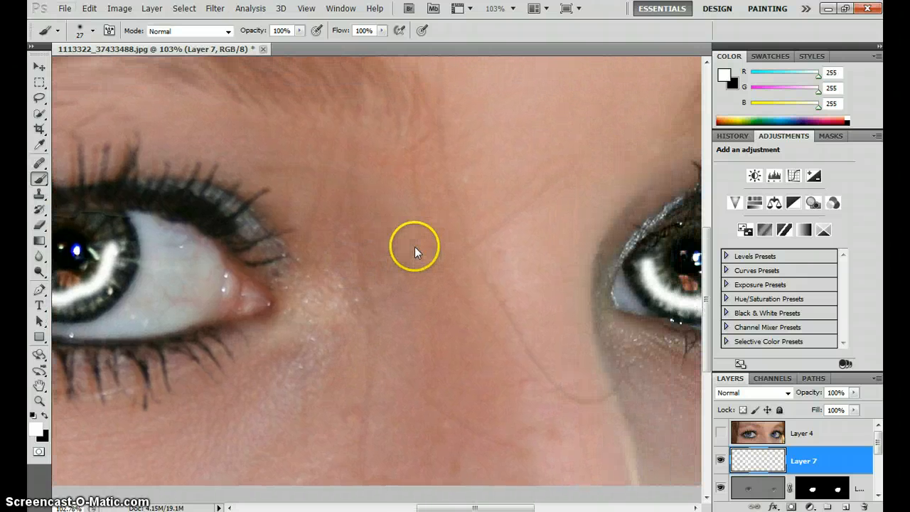
click(787, 393)
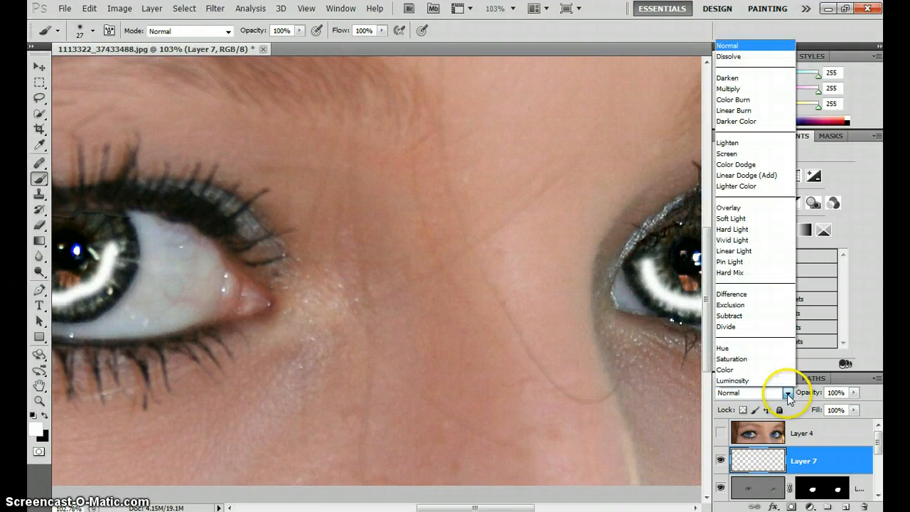
click(777, 208)
drag(237, 398, 207, 387)
Revert the history to the New Layer state, undoing the blend change and both white brush strokes
click(731, 136)
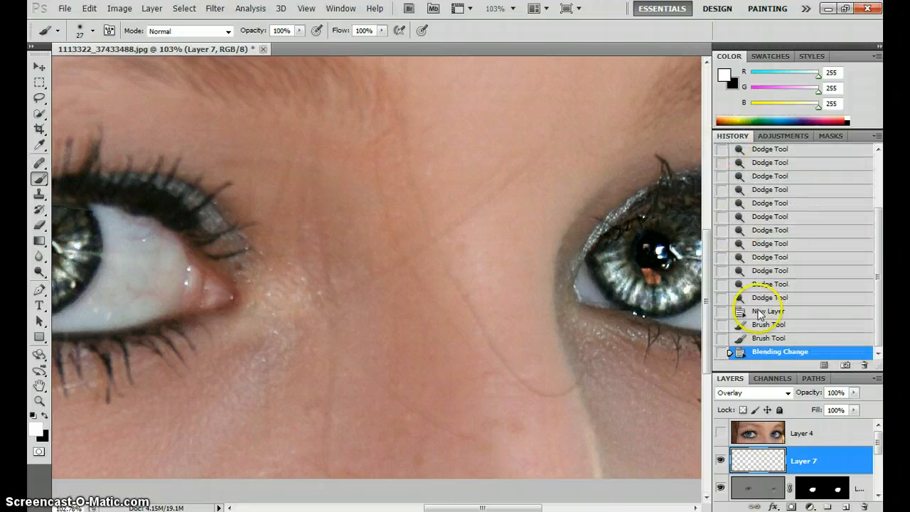
click(771, 324)
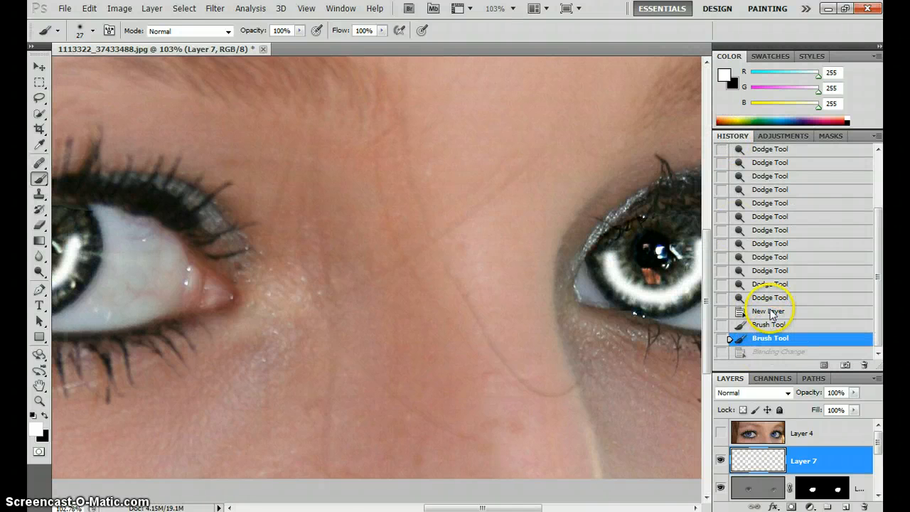
click(771, 311)
Paint wider white arcs around the lower half of both irises with a soft 45 px brush at 0% hardness
drag(197, 276, 431, 286)
scroll(271, 296, up, 2)
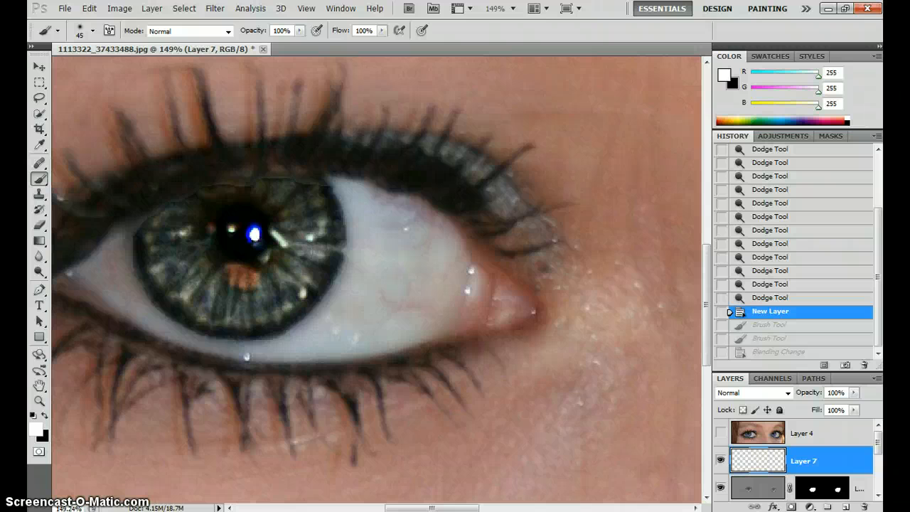
click(93, 30)
click(92, 30)
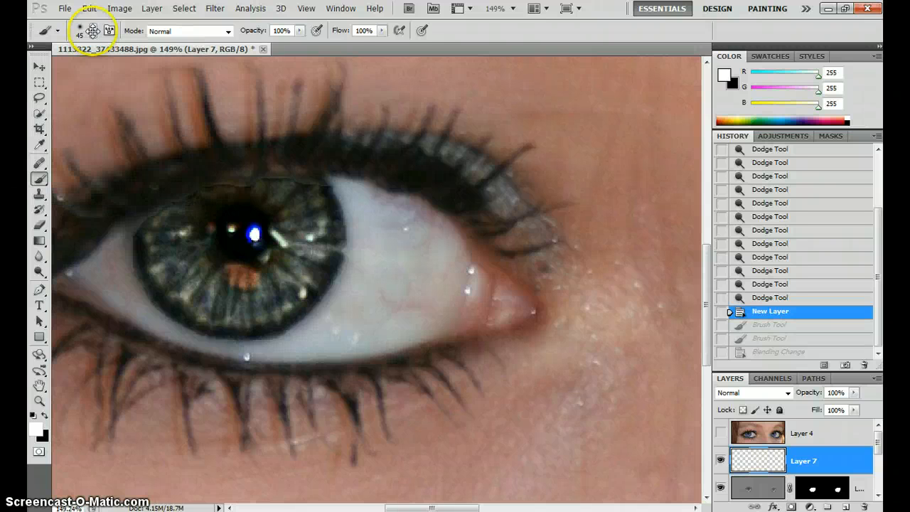
right_click(273, 264)
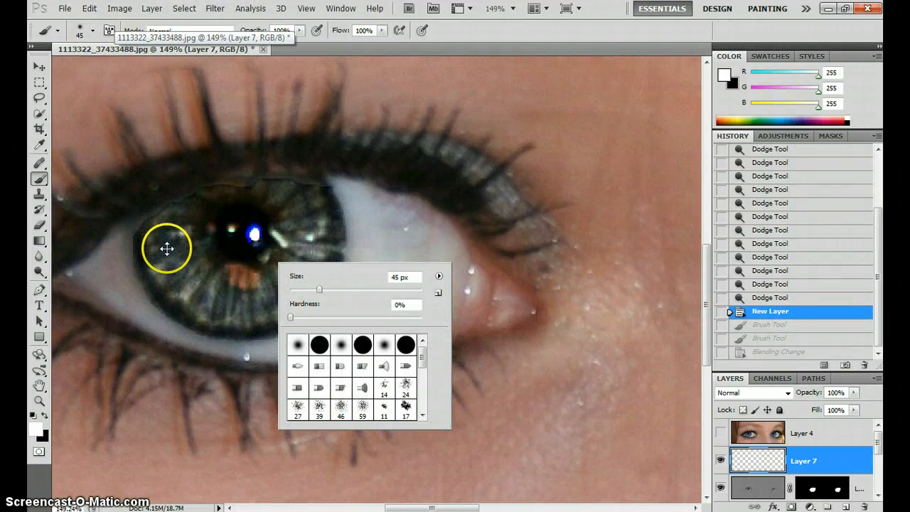
mouse_move(167, 248)
mouse_down()
mouse_move(199, 291)
mouse_move(256, 305)
mouse_move(294, 280)
mouse_move(296, 221)
mouse_move(288, 210)
mouse_up()
drag(432, 508, 534, 508)
mouse_move(384, 256)
mouse_down()
mouse_move(424, 290)
mouse_move(494, 298)
mouse_move(516, 281)
mouse_move(515, 247)
mouse_up()
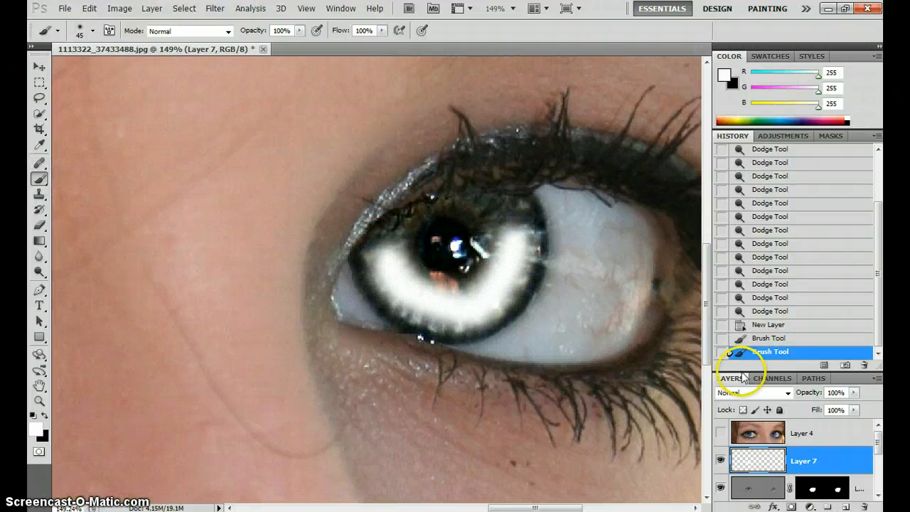
Blend the white arc layer in Overlay mode and lower its opacity to 59%
click(778, 392)
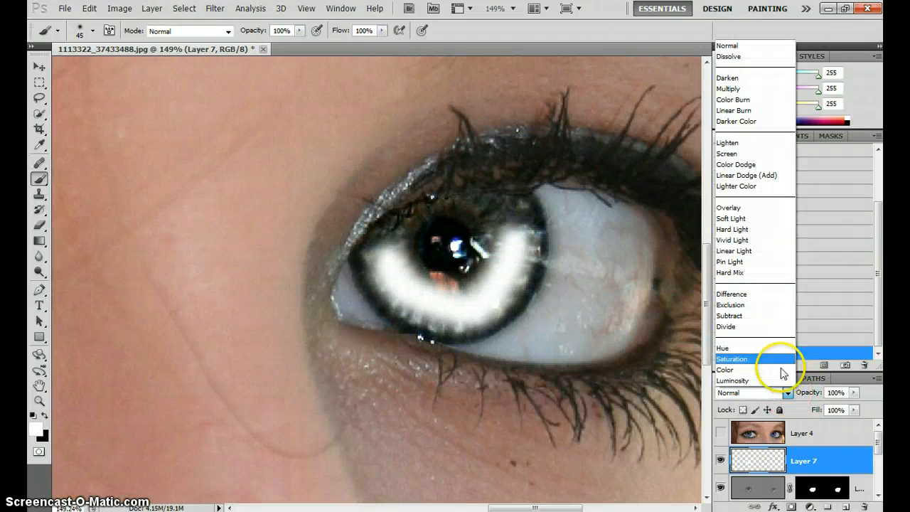
click(753, 208)
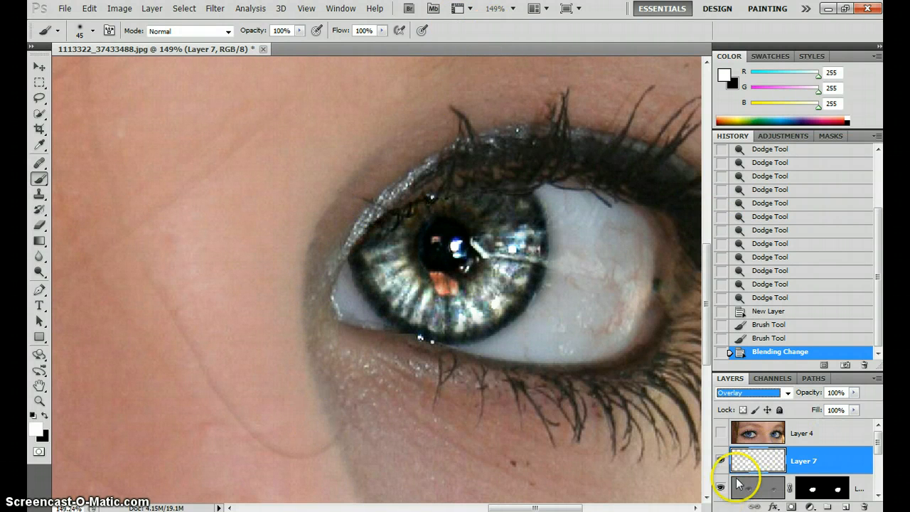
key(z)
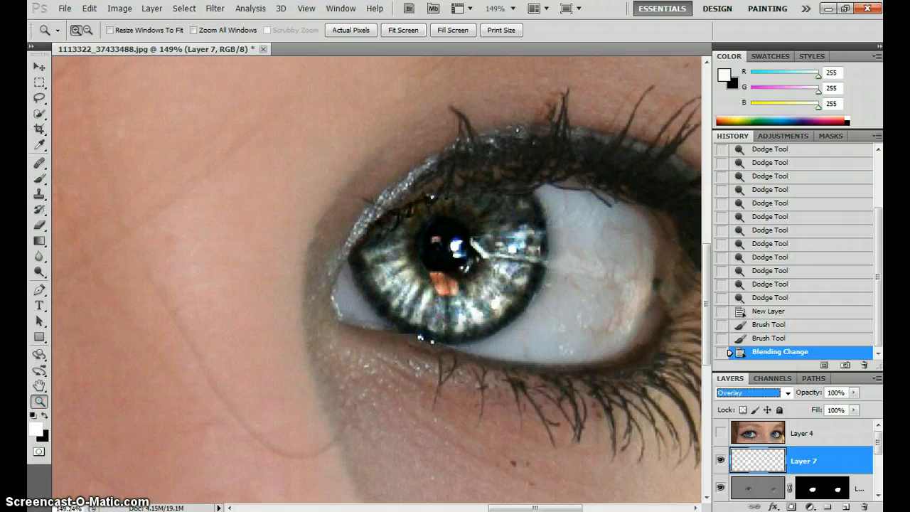
alt+click(435, 227)
alt+click(436, 227)
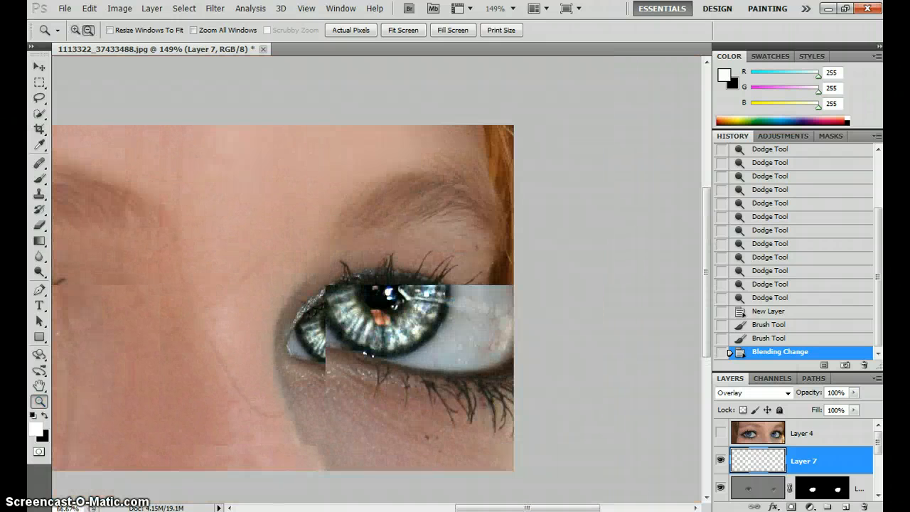
alt+click(436, 228)
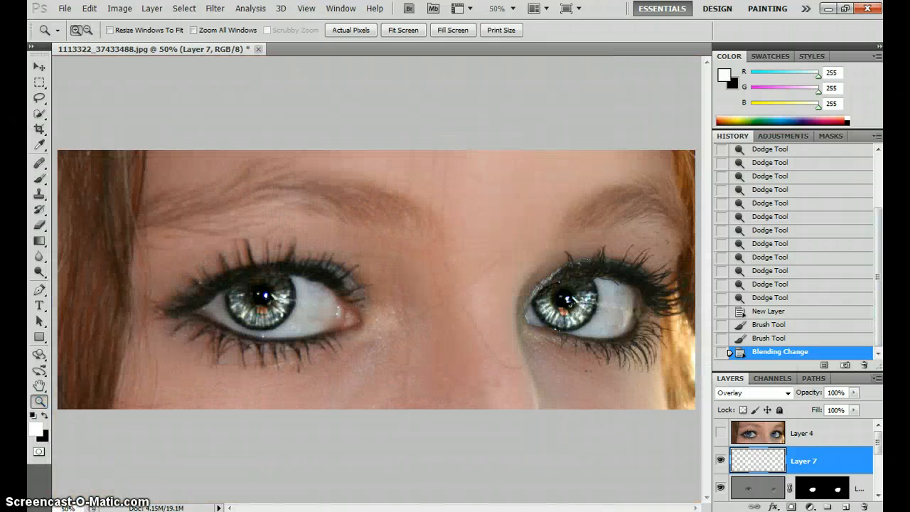
drag(853, 393, 826, 405)
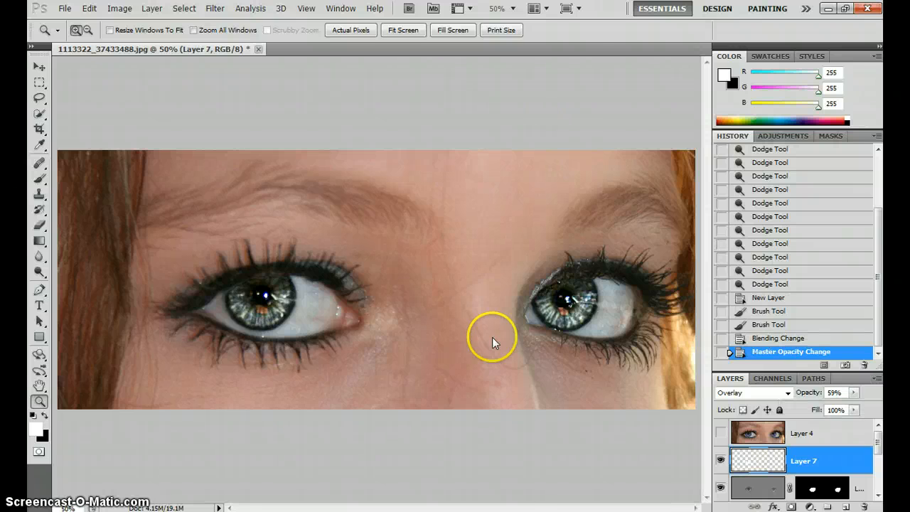
click(478, 403)
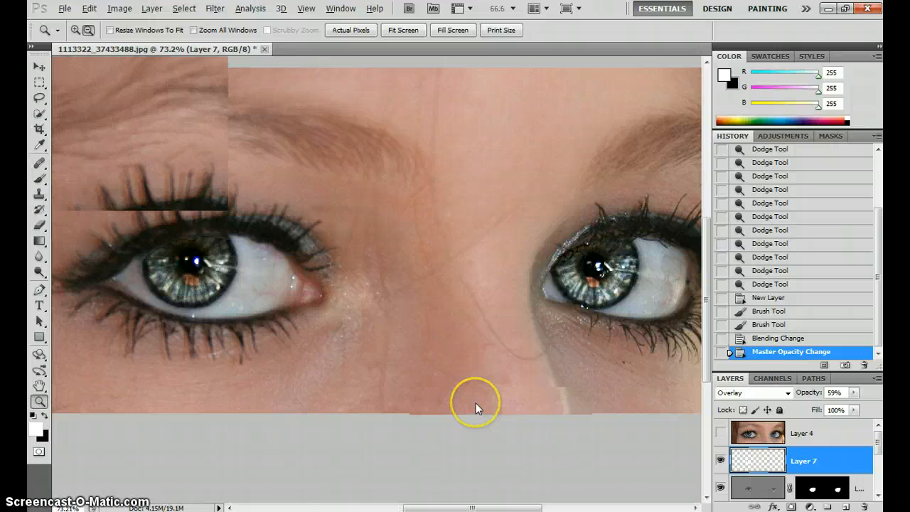
Group the eye-enhancement layers from Layer 7 down to Layer 5 above the Background copy
click(722, 461)
click(722, 461)
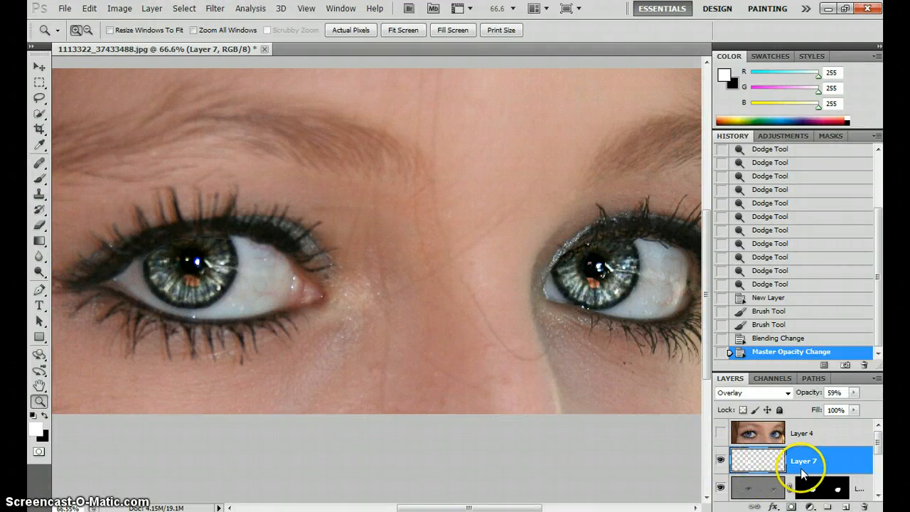
scroll(803, 468, down, 4)
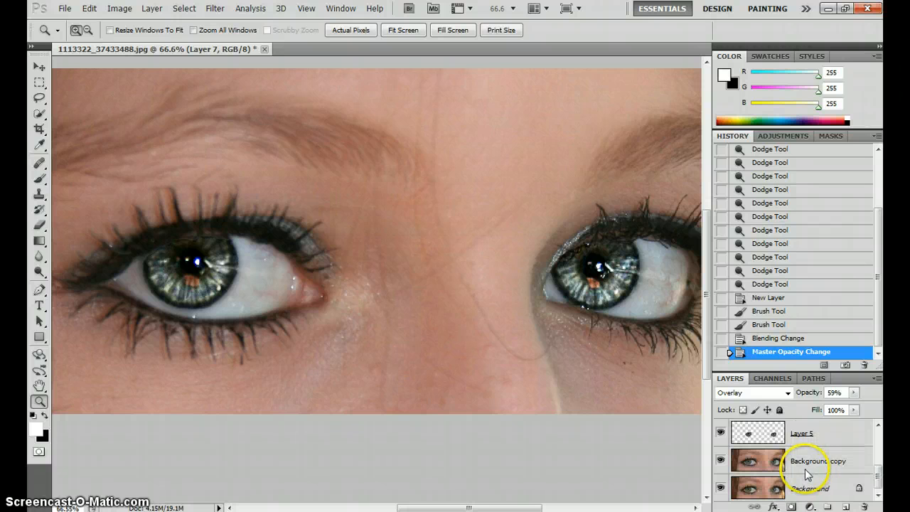
click(838, 433)
shift+click(839, 466)
drag(839, 466, 830, 507)
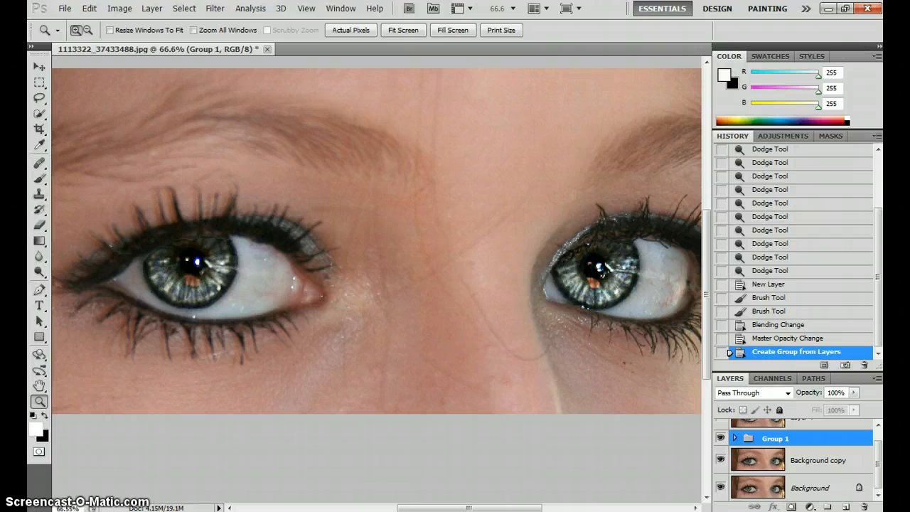
Hide and show the new layer group to compare the irises before and after enhancement
click(721, 438)
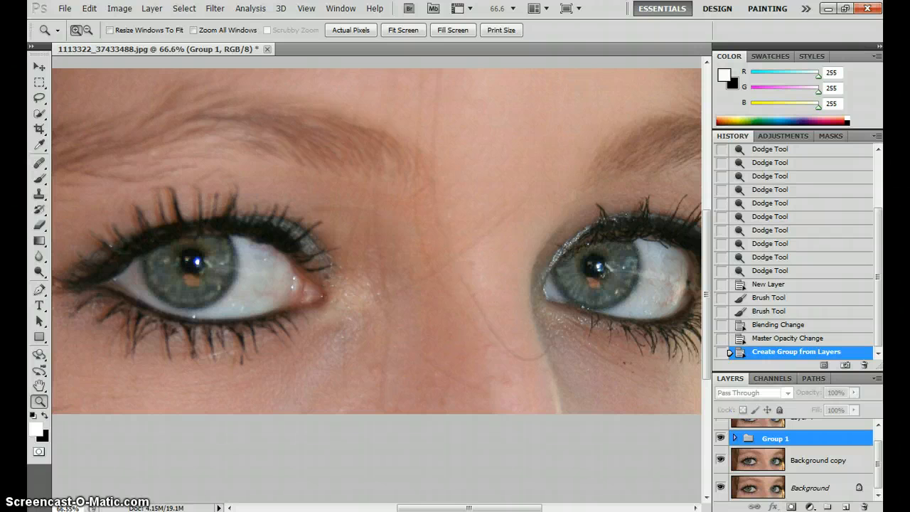
click(721, 438)
click(721, 438)
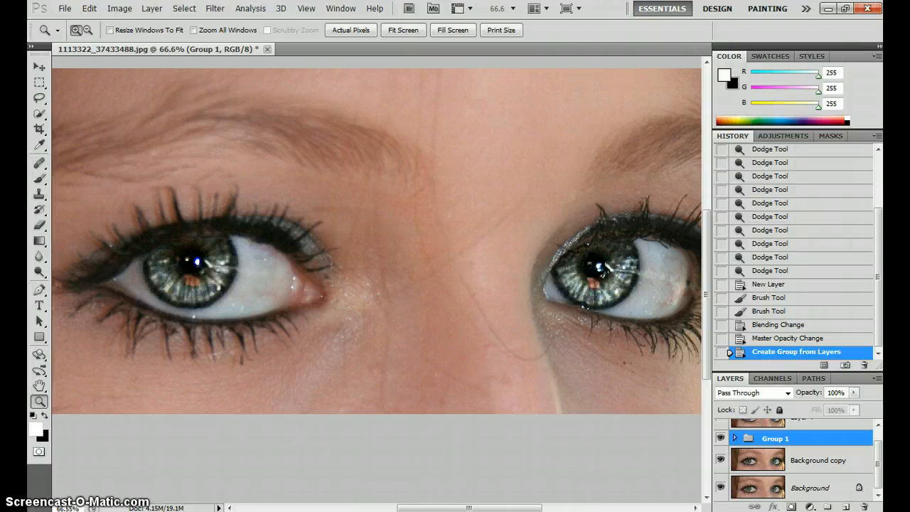
Toggle Layer 4's visibility repeatedly to compare the blue-eyed version with the current eyes, leaving it hidden
scroll(723, 438, up, 1)
click(721, 434)
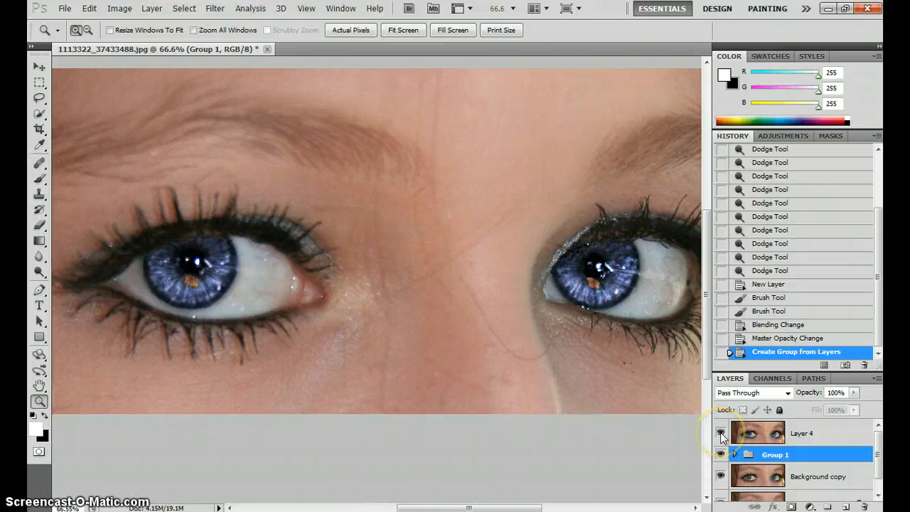
click(721, 434)
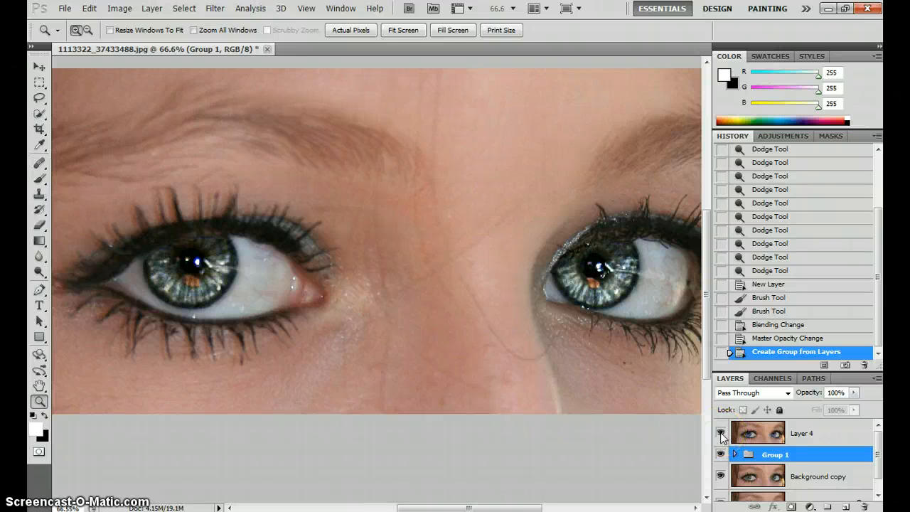
click(721, 434)
click(721, 434)
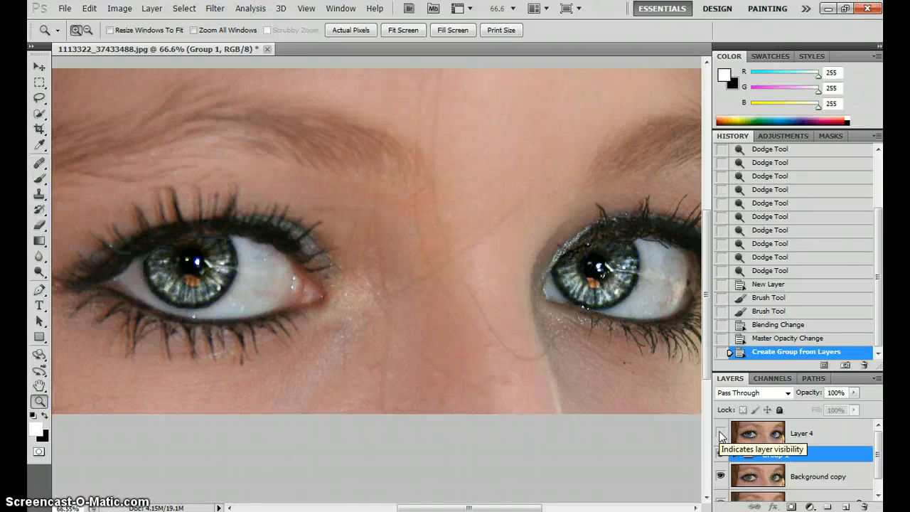
click(721, 434)
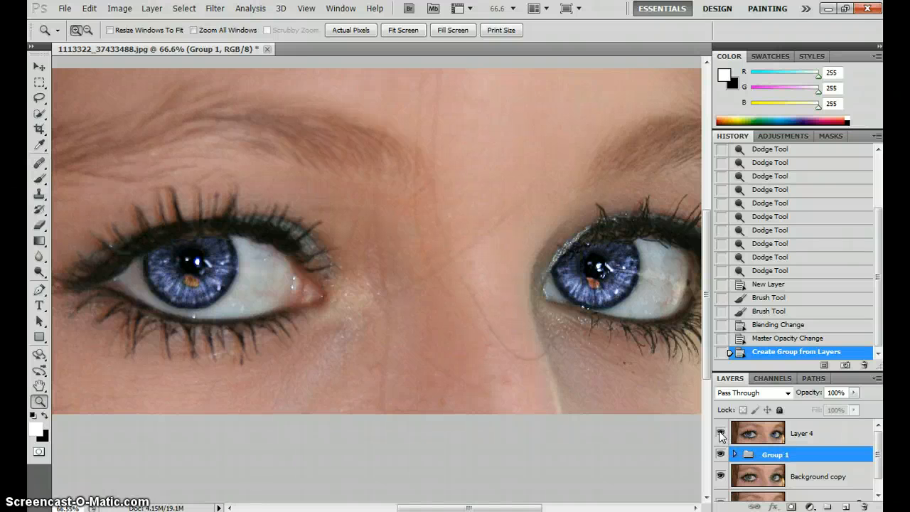
click(721, 433)
click(721, 434)
click(721, 434)
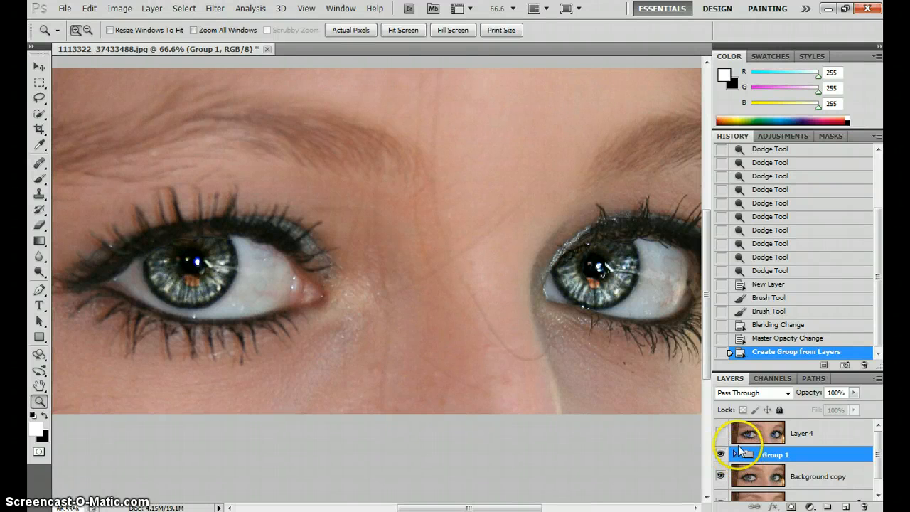
Select the gray dodge-and-burn layer inside Group 1 and preview the eyes without Layer 7
click(735, 455)
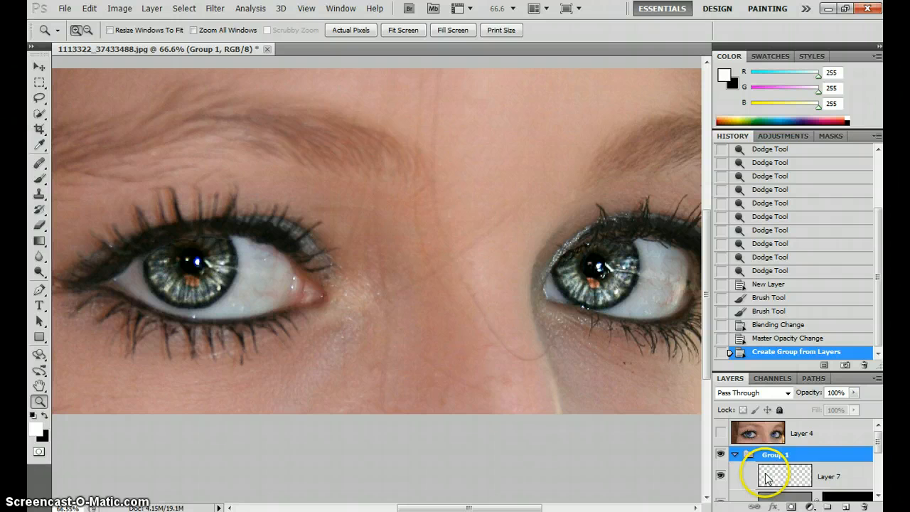
scroll(767, 478, down, 1)
click(778, 471)
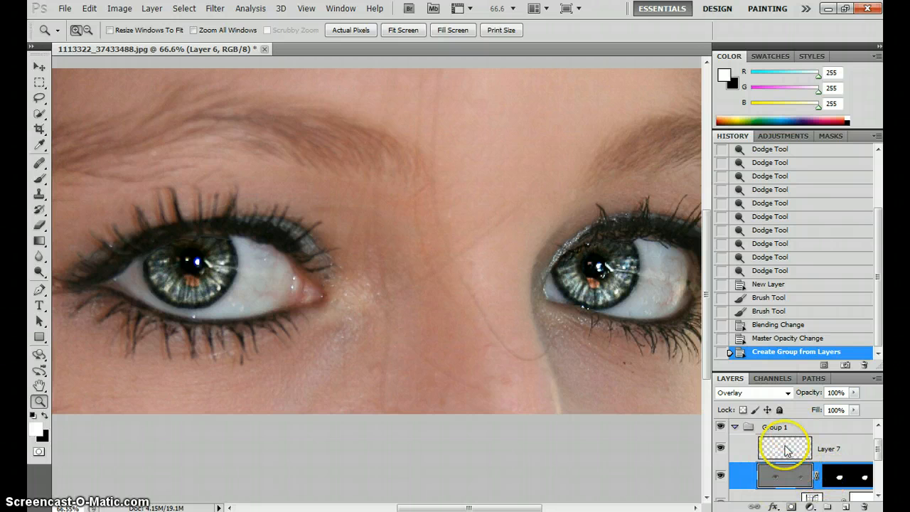
click(721, 448)
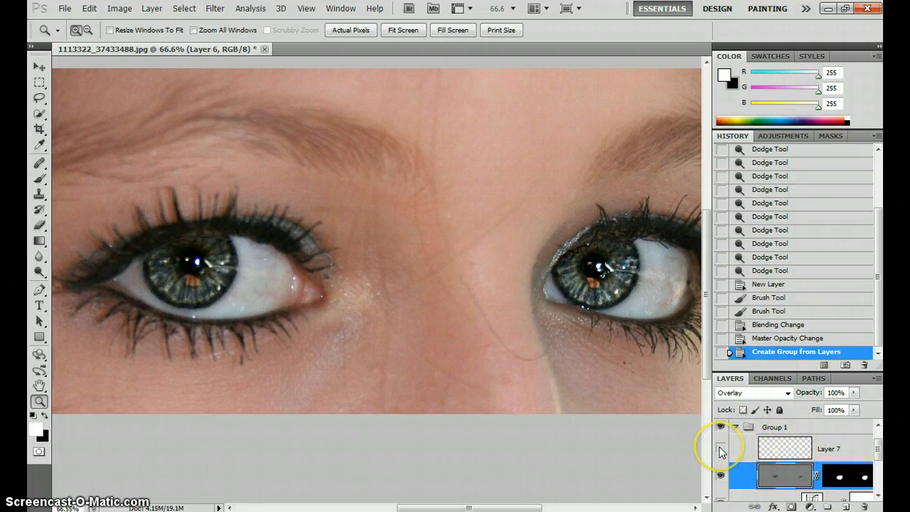
click(720, 449)
Add a new layer above the gray layer and load Layer 5's iris shapes as a selection
click(853, 504)
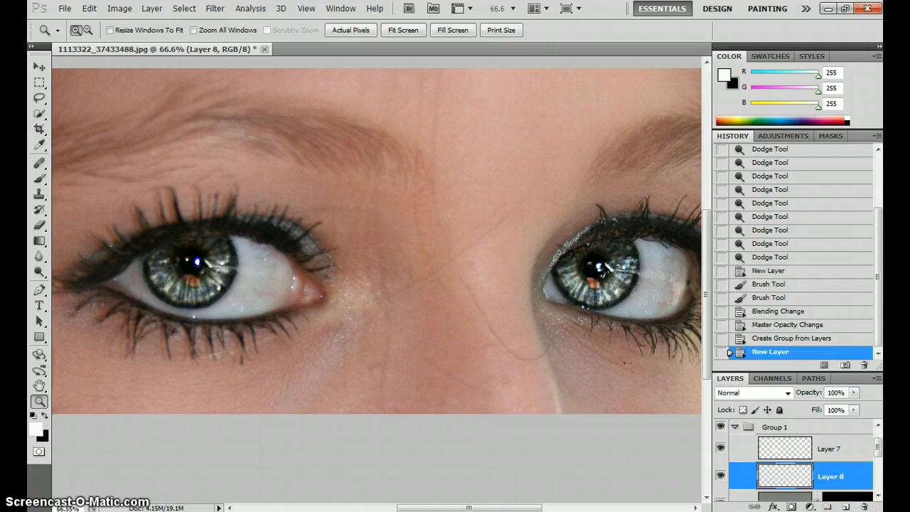
scroll(796, 462, down, 2)
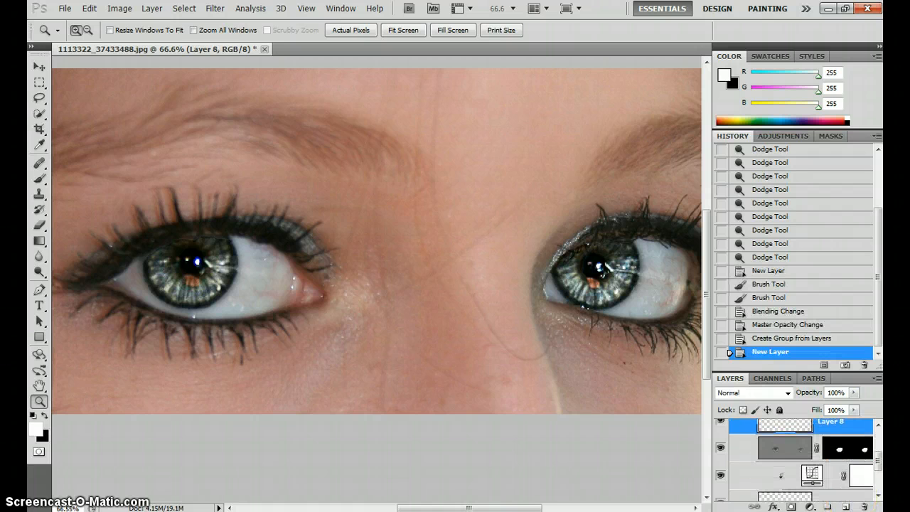
scroll(788, 455, down, 2)
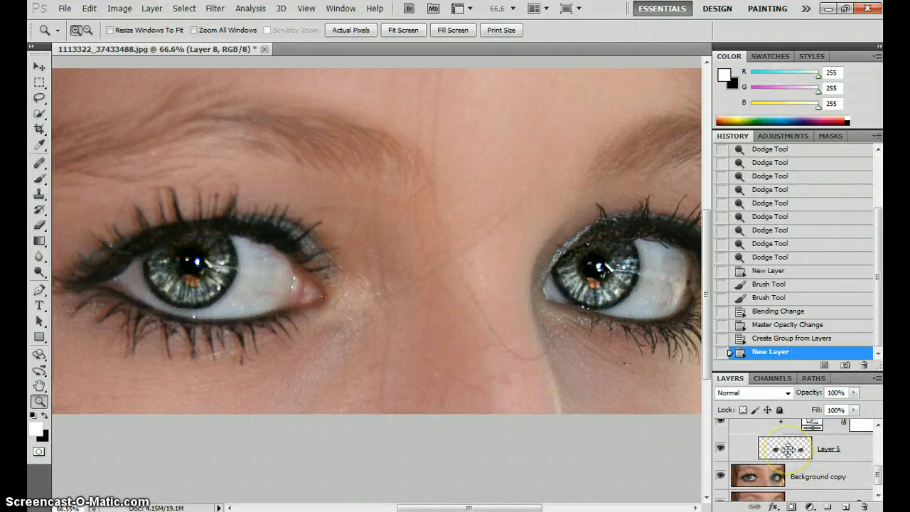
ctrl+click(787, 448)
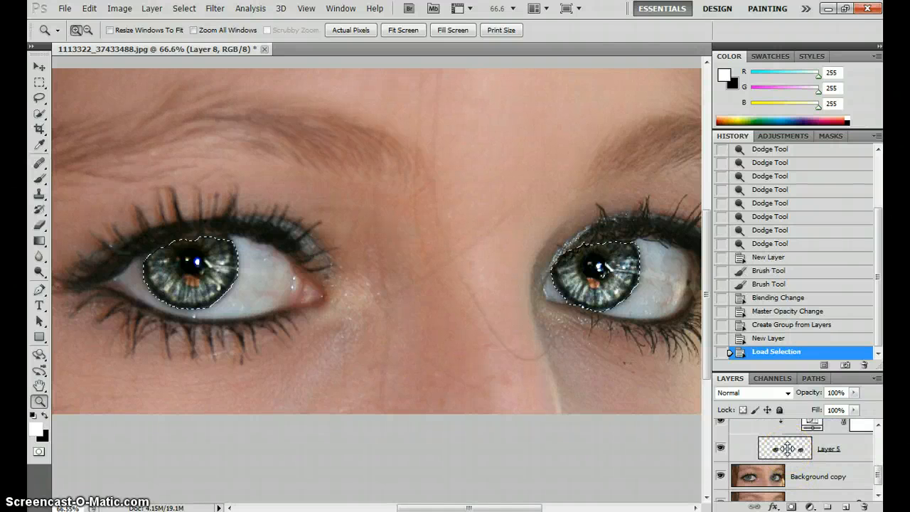
Delete the empty Layer 8 above the gray dodge-and-burn layer
scroll(788, 451, up, 2)
click(867, 451)
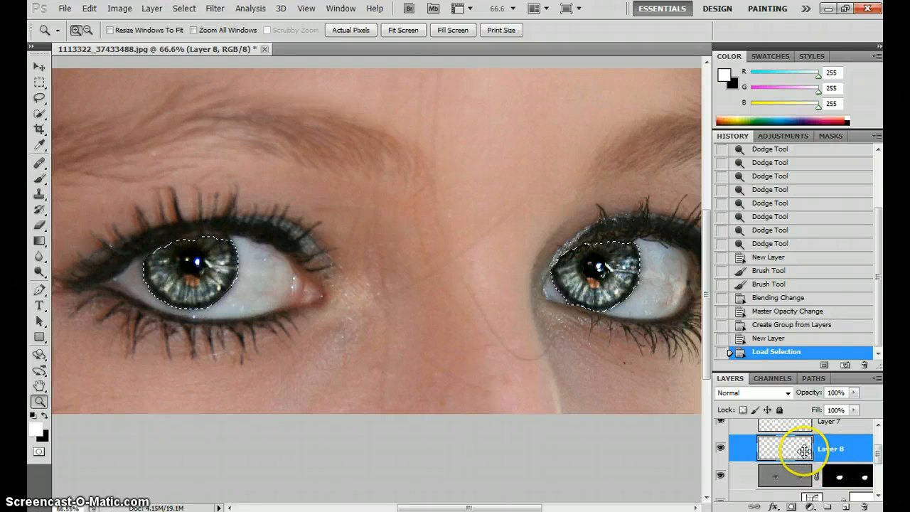
drag(834, 446, 863, 504)
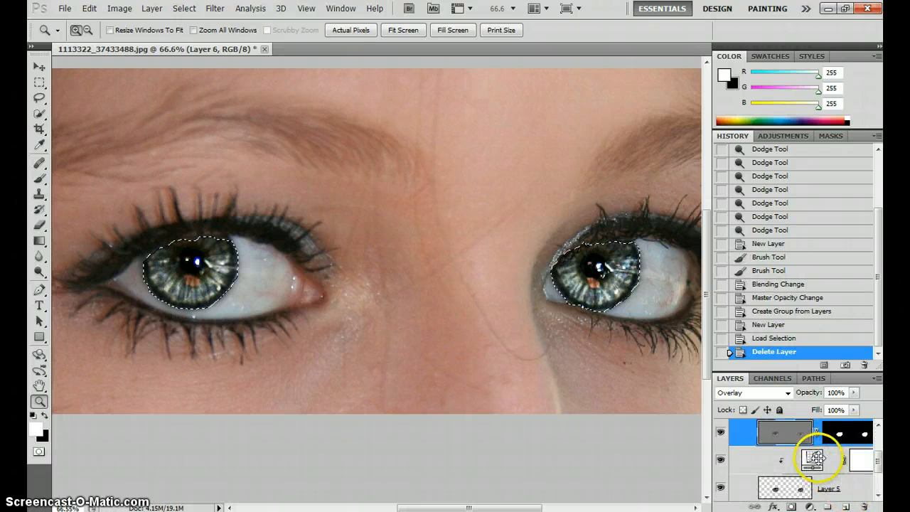
Add a Hue/Saturation adjustment layer above the gray layer, masked to the iris selection
click(782, 457)
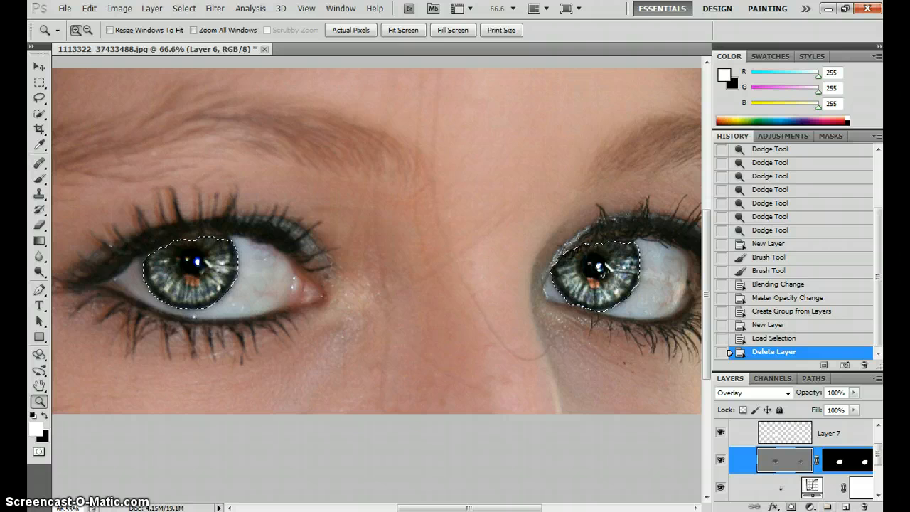
click(810, 506)
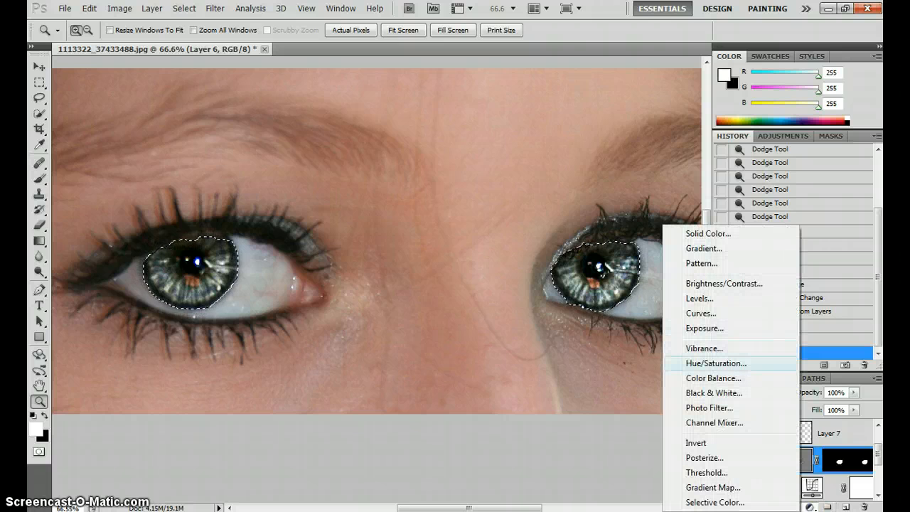
click(717, 363)
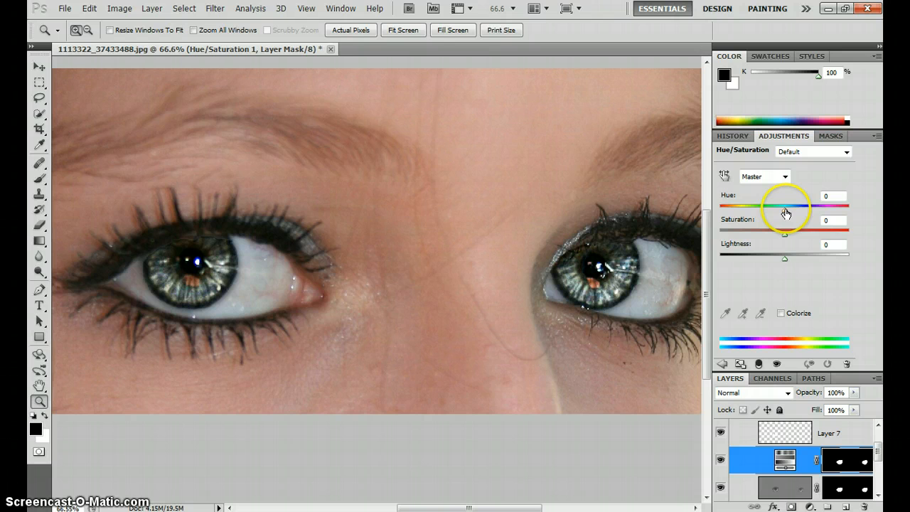
Colorize the irises blue with hue 232, saturation 34 and lightness -6
mouse_move(785, 213)
mouse_down()
mouse_move(803, 213)
mouse_move(772, 213)
mouse_move(789, 219)
mouse_up()
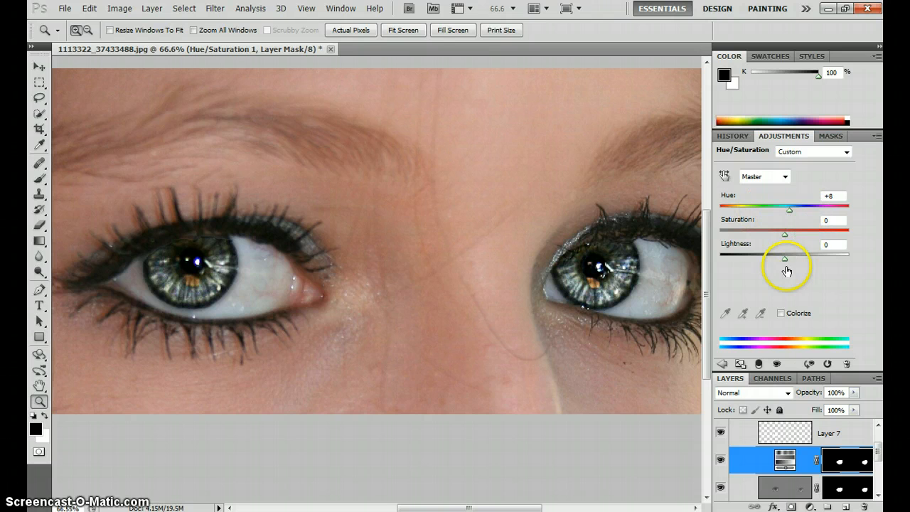
click(781, 313)
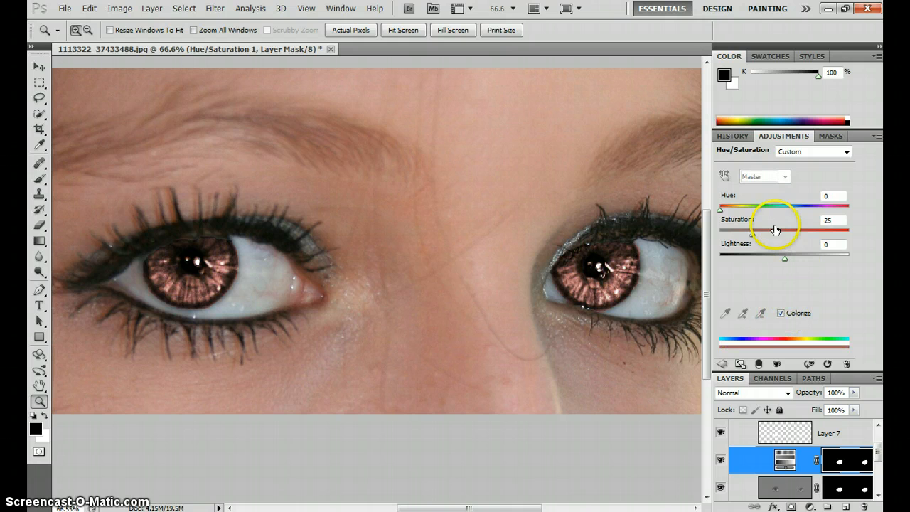
drag(731, 215, 803, 211)
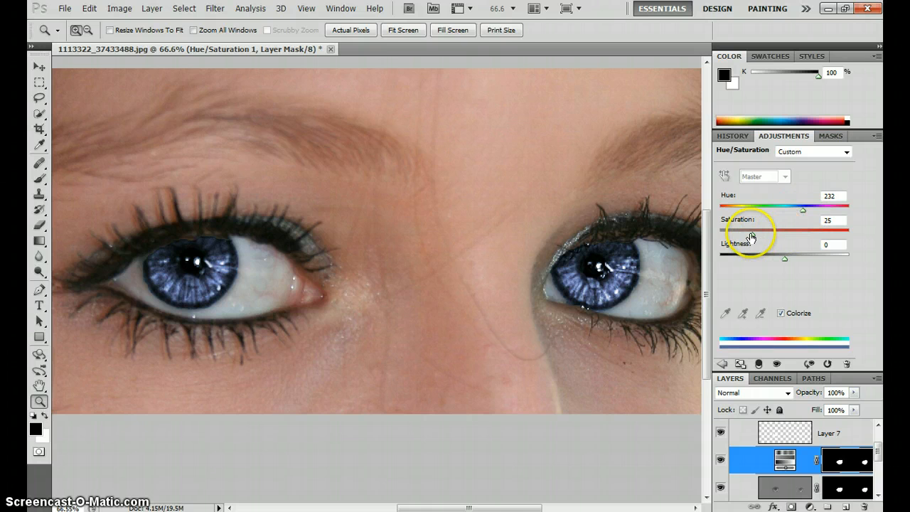
drag(752, 232, 781, 263)
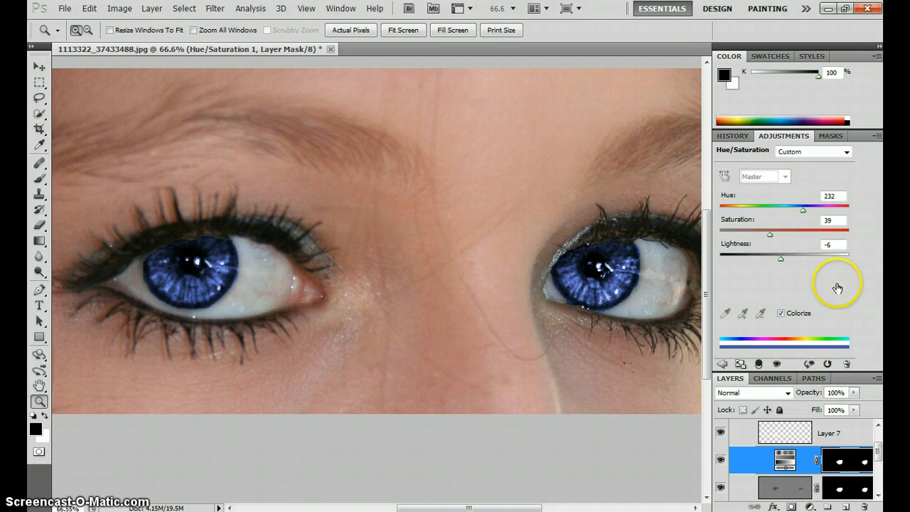
drag(770, 239, 763, 239)
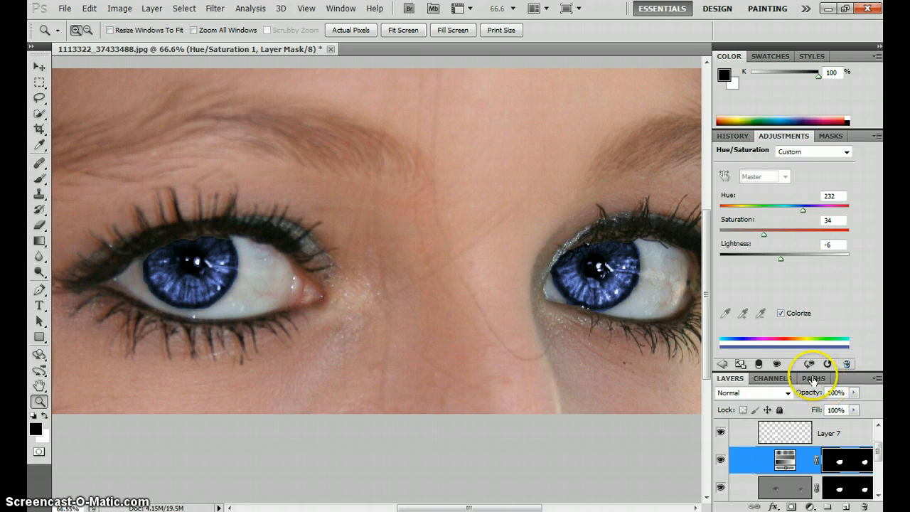
Blend the Hue/Saturation layer in Color mode and lower its opacity to 72%
click(788, 395)
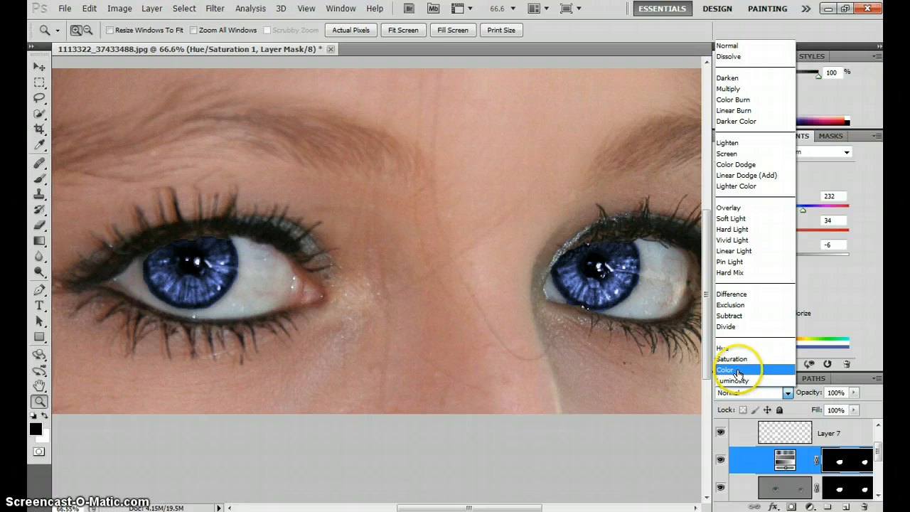
click(740, 374)
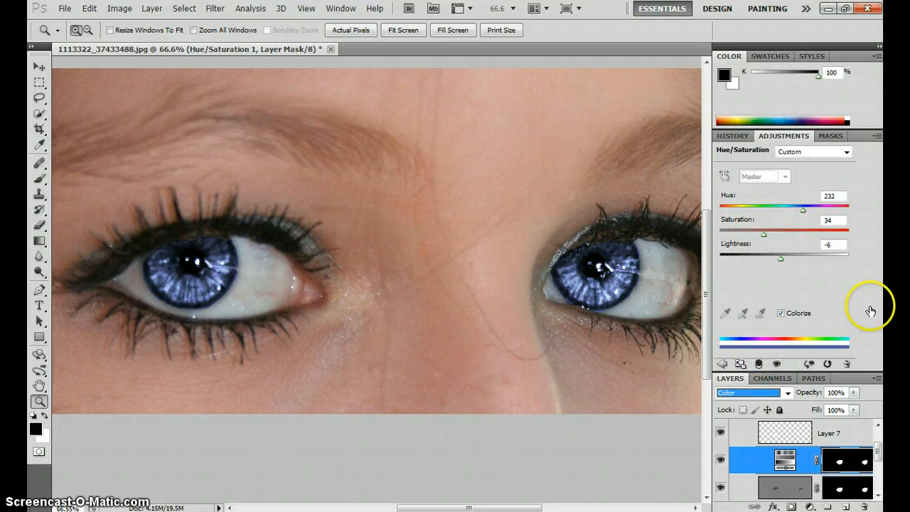
click(854, 393)
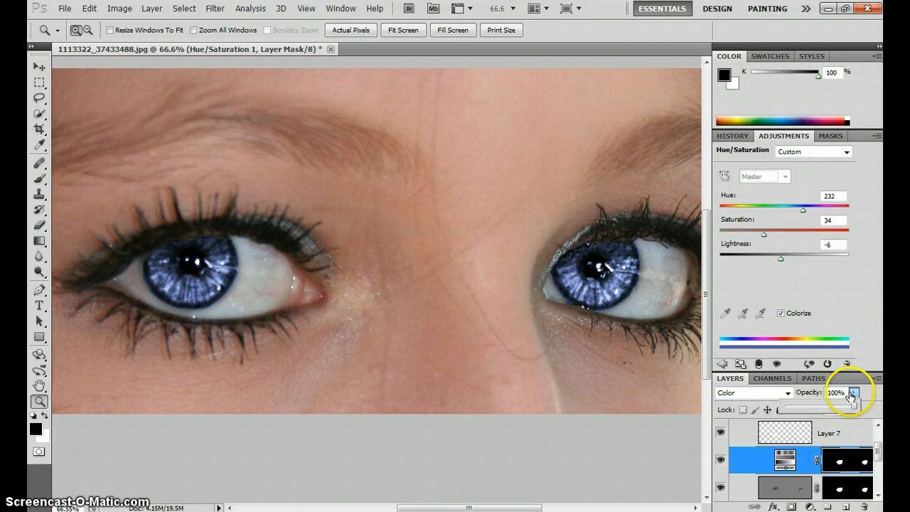
drag(852, 406, 834, 406)
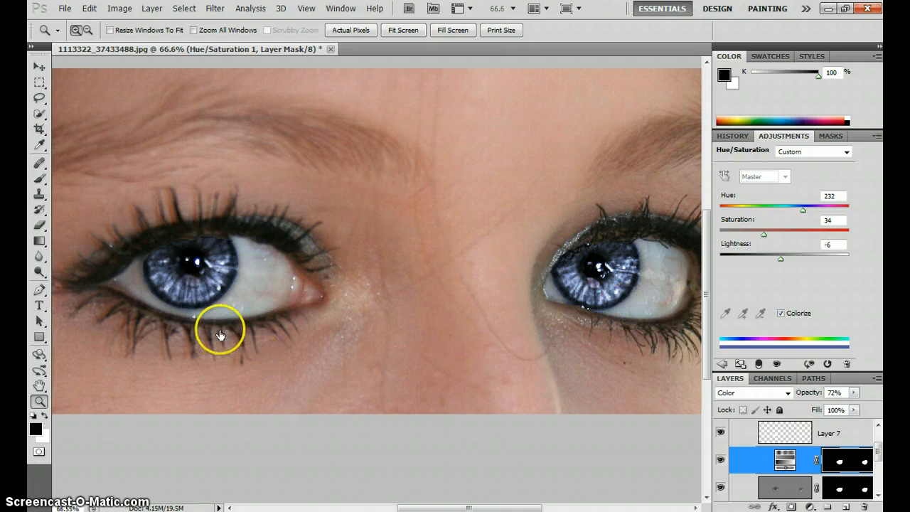
Paint black on the Hue/Saturation mask with a size 15 brush just below both pupils to restore a patch of orange iris color
key(b)
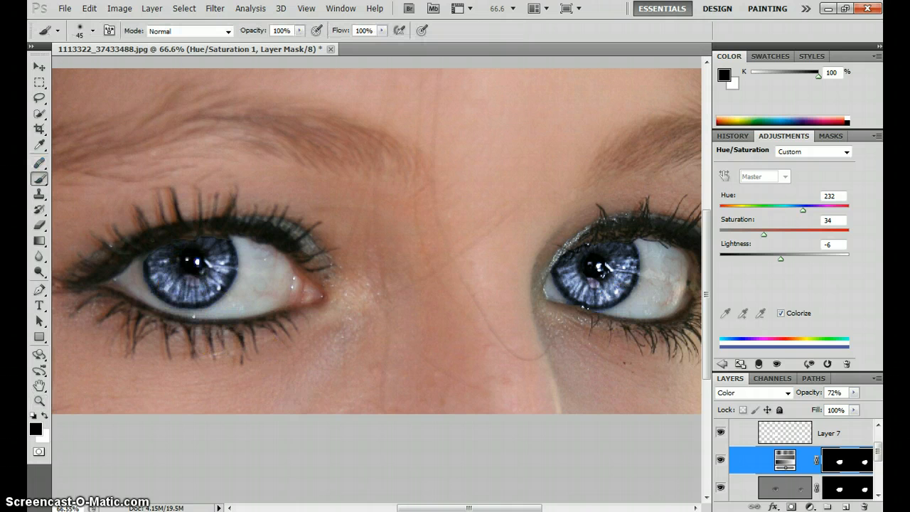
scroll(193, 288, up, 10)
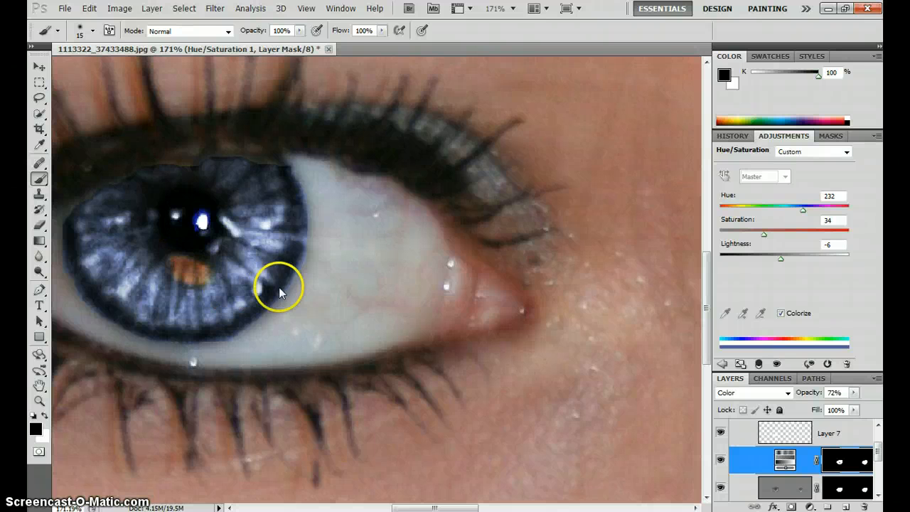
drag(575, 252, 288, 251)
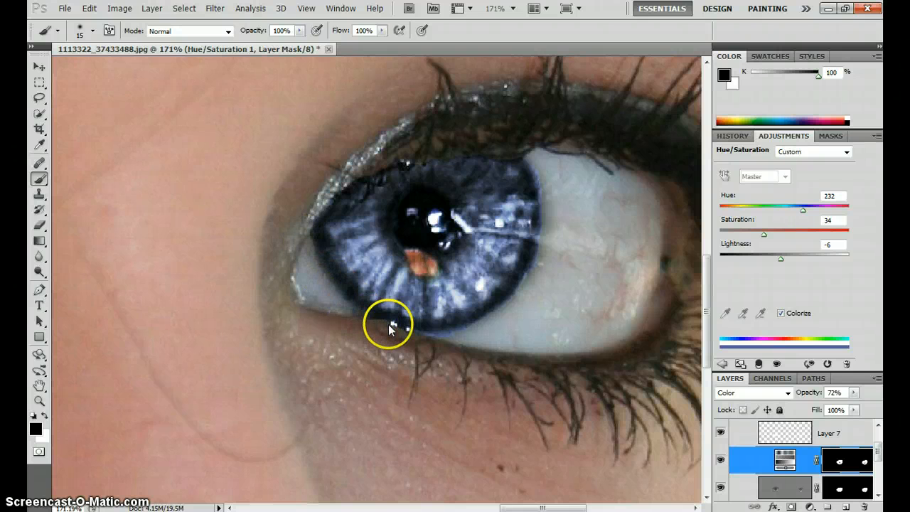
Paint black on the Hue/Saturation mask along the outer iris edges of both eyes to clear blue spill from the whites
mouse_move(391, 329)
mouse_down()
mouse_move(466, 333)
mouse_move(506, 311)
mouse_up()
mouse_move(524, 281)
mouse_down()
mouse_move(546, 209)
mouse_move(527, 151)
mouse_up()
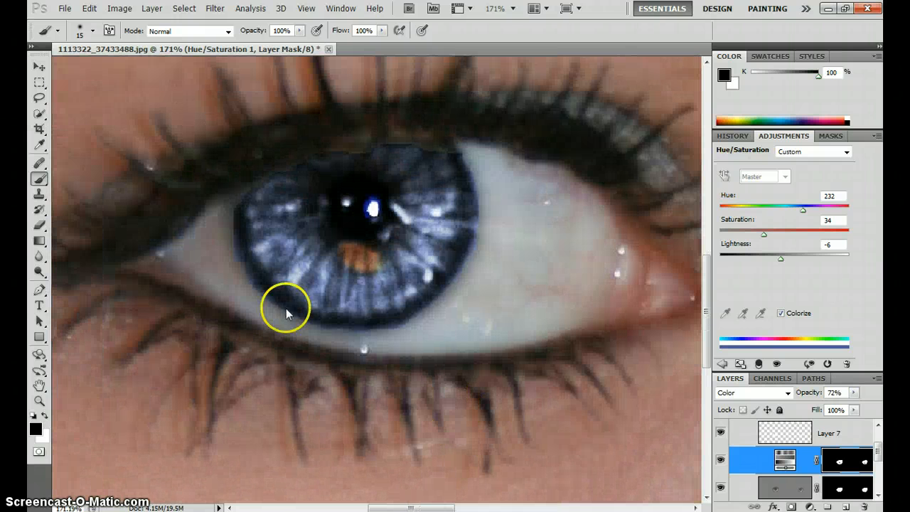
drag(231, 243, 257, 291)
mouse_move(368, 328)
mouse_down()
mouse_move(404, 330)
mouse_move(423, 313)
mouse_move(467, 268)
mouse_move(480, 212)
mouse_up()
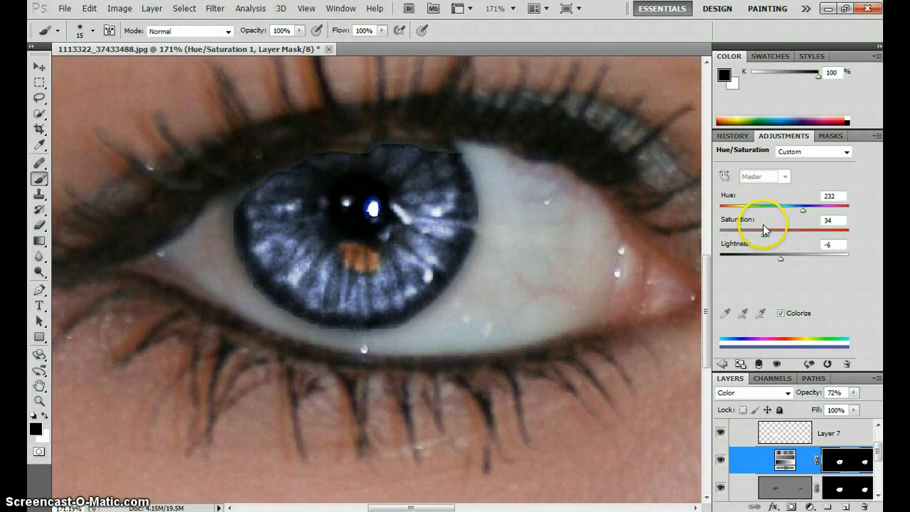
Collapse Group 1 in the layer stack
scroll(474, 374, down, 3)
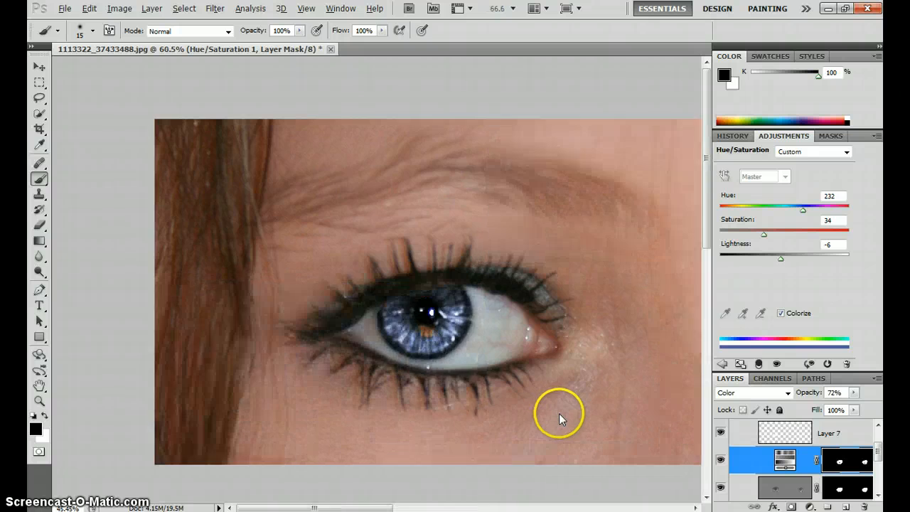
scroll(559, 413, down, 2)
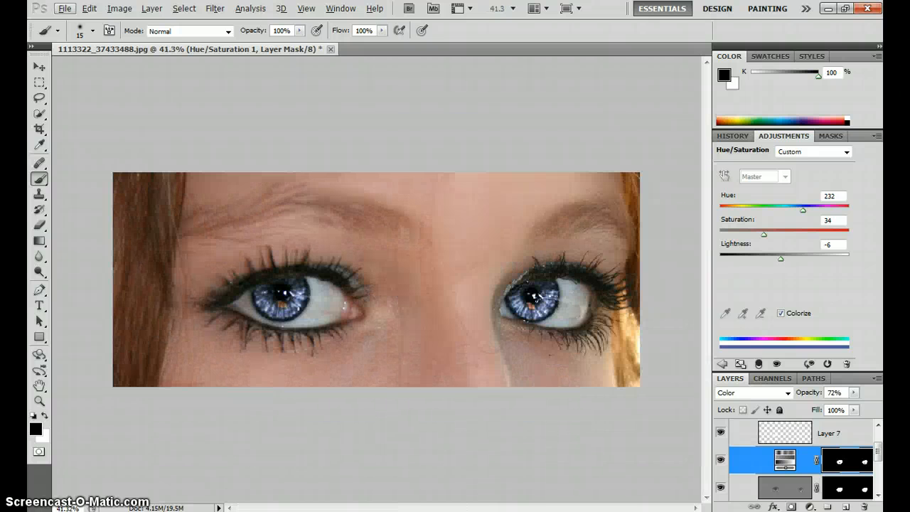
scroll(797, 462, up, 2)
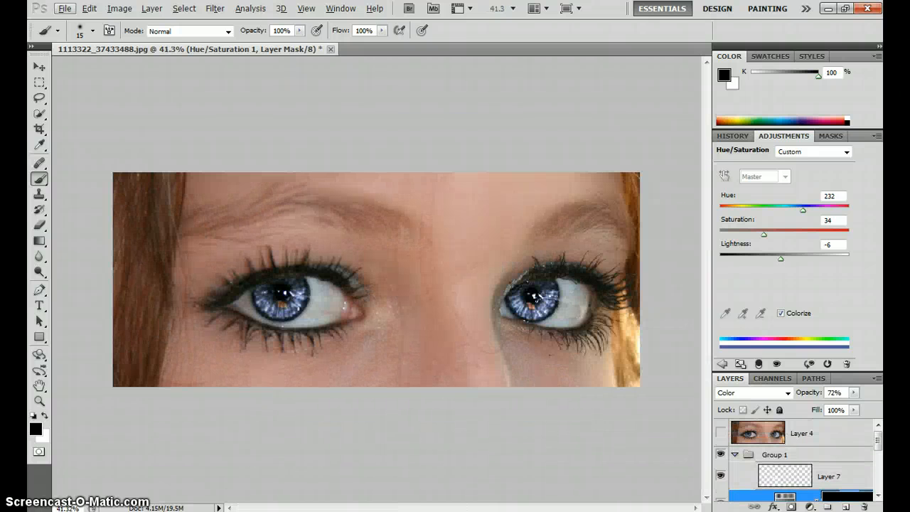
click(735, 454)
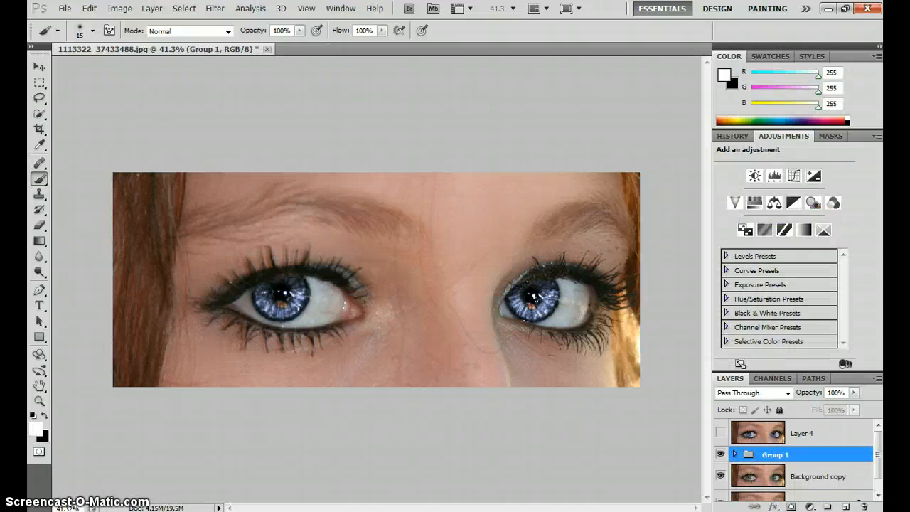
Toggle Layer 4's visibility, leave it shown, and compare its eyes with the Group 1 version up close and in full view
click(720, 433)
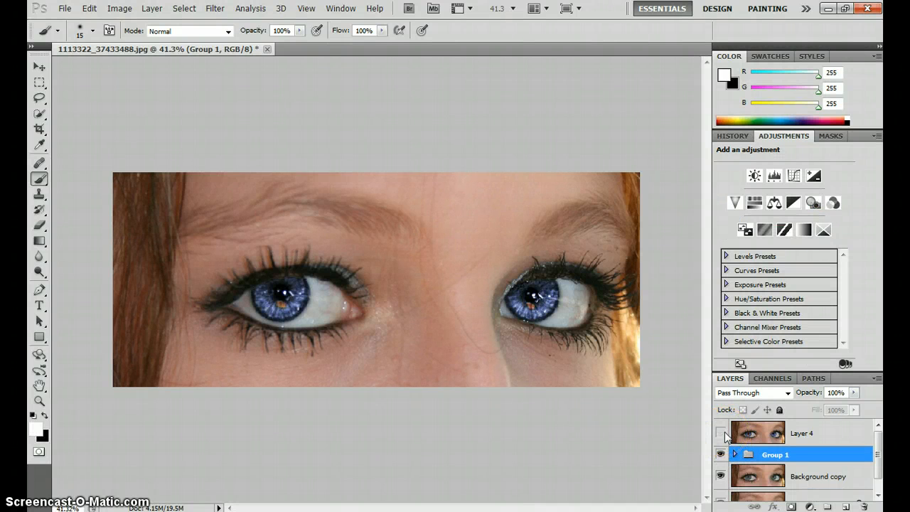
click(721, 432)
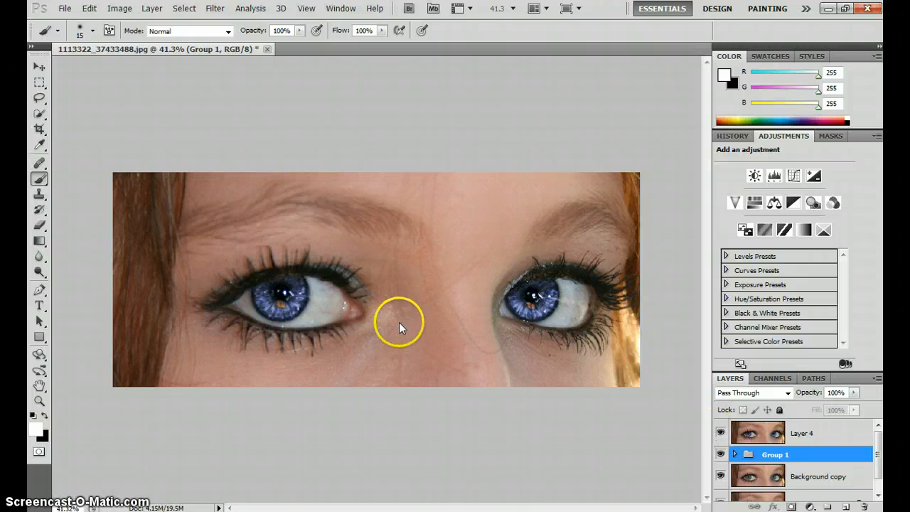
scroll(369, 334, up, 3)
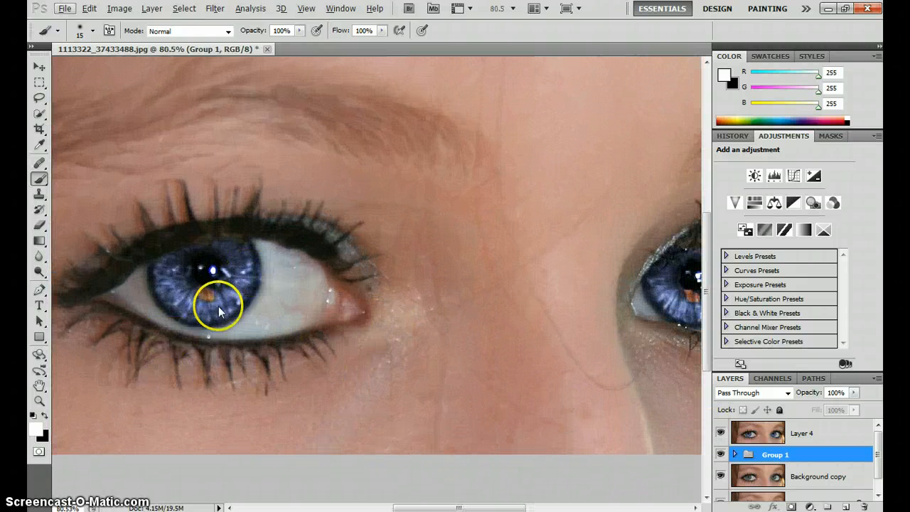
scroll(170, 326, up, 2)
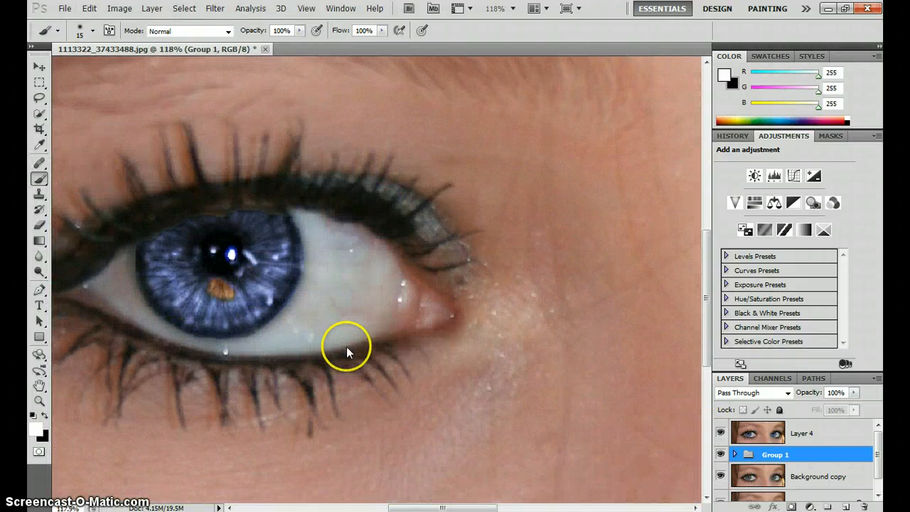
scroll(459, 352, down, 1)
scroll(503, 362, down, 5)
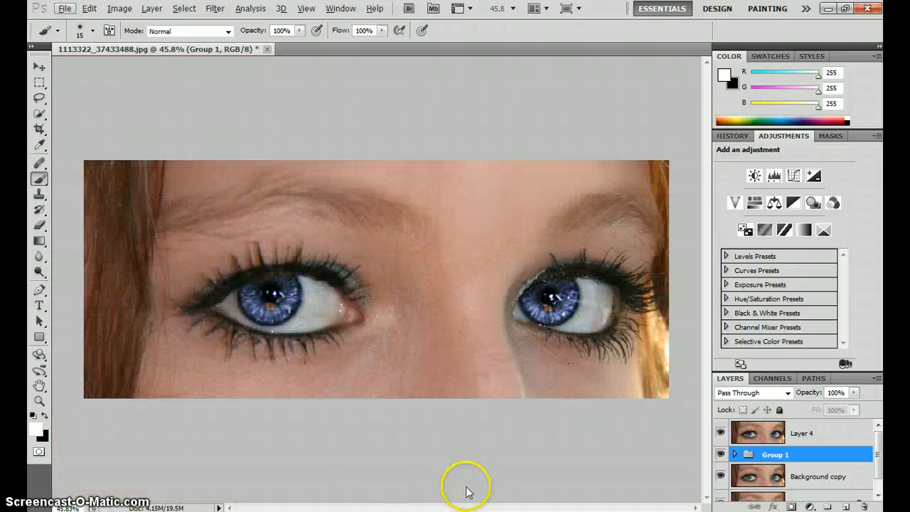